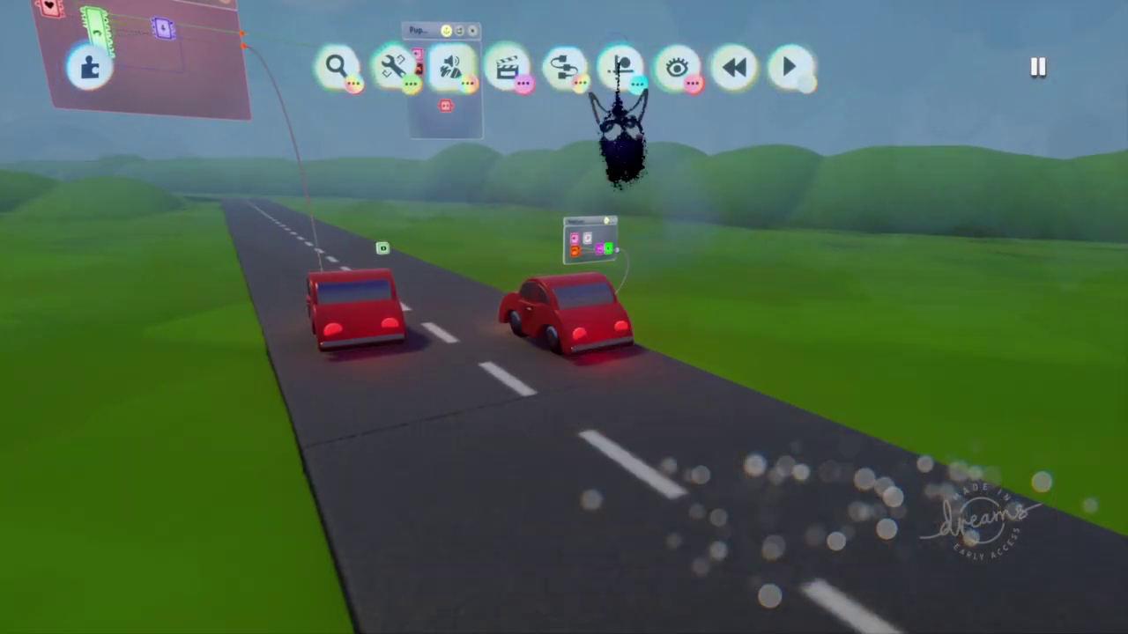
Place one blank Deluxe puppet standing on the road in front of the two red cars.
left_click(564, 68)
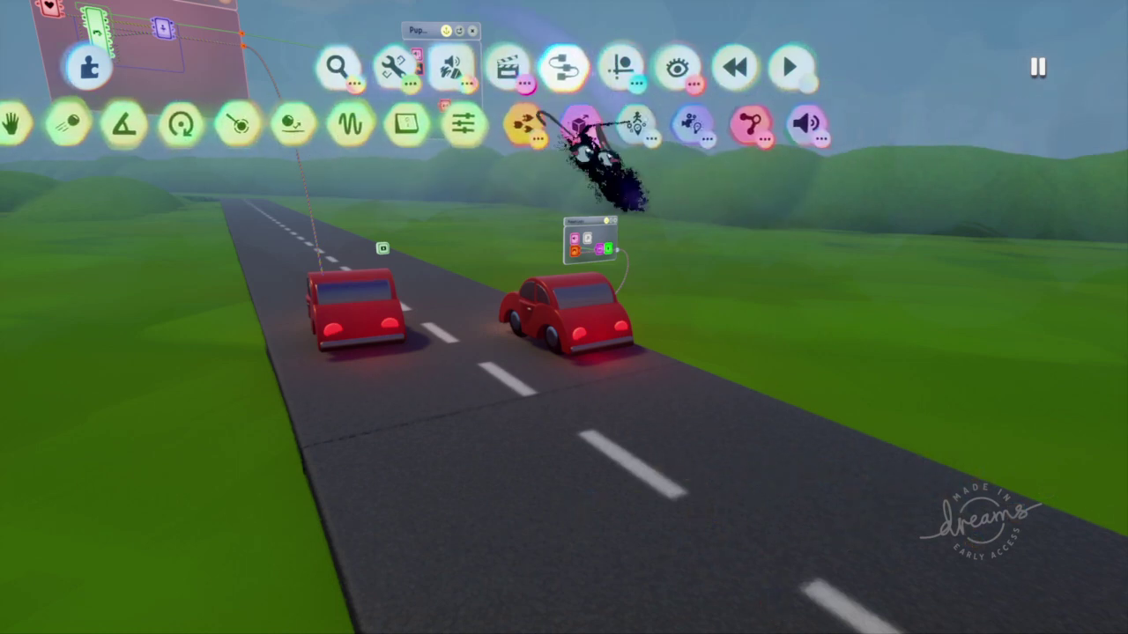
left_click(637, 124)
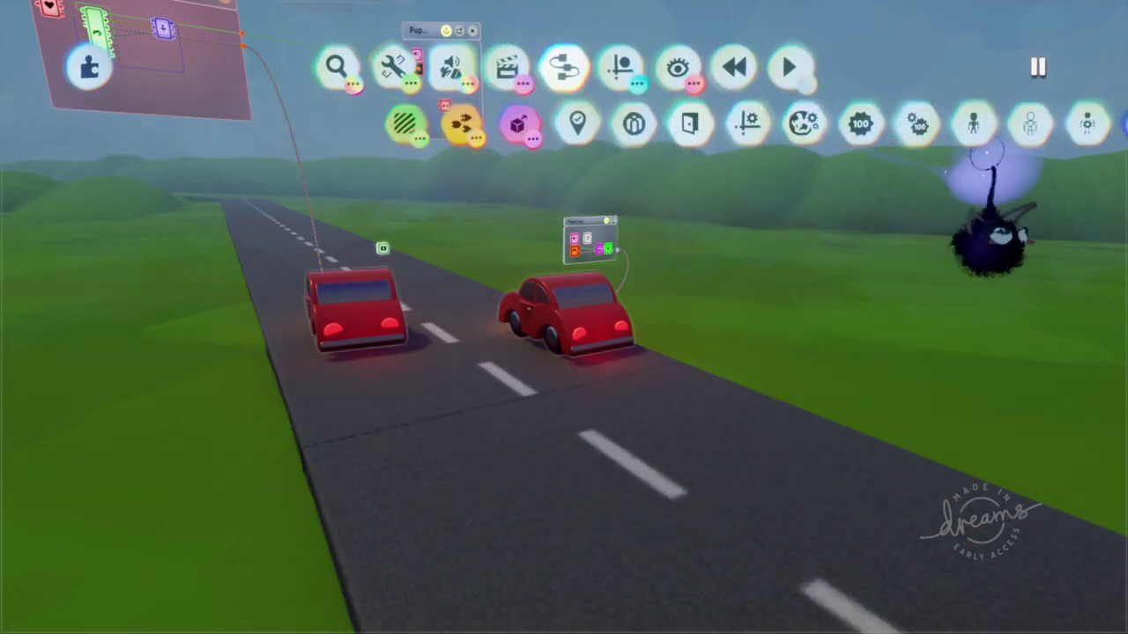
left_click(973, 123)
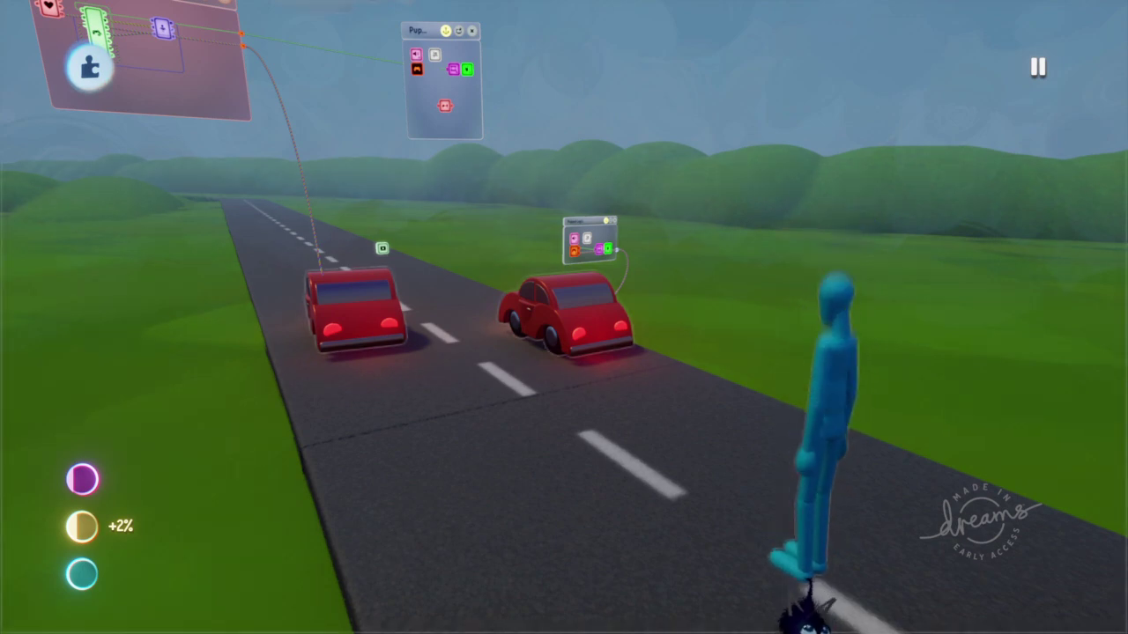
left_click(797, 534)
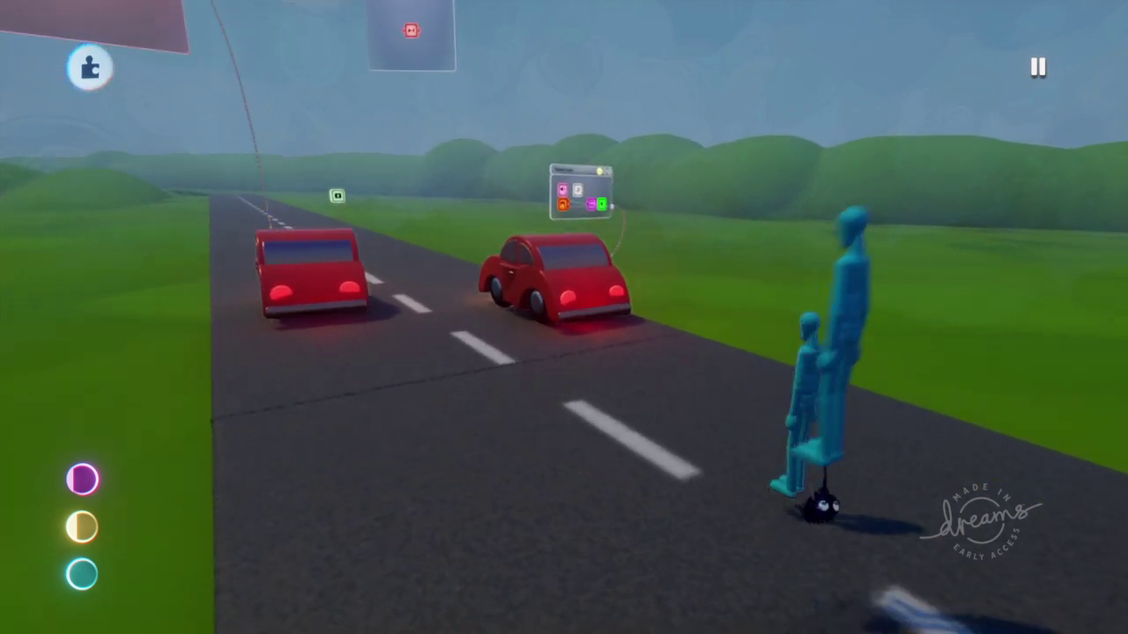
key("Escape")
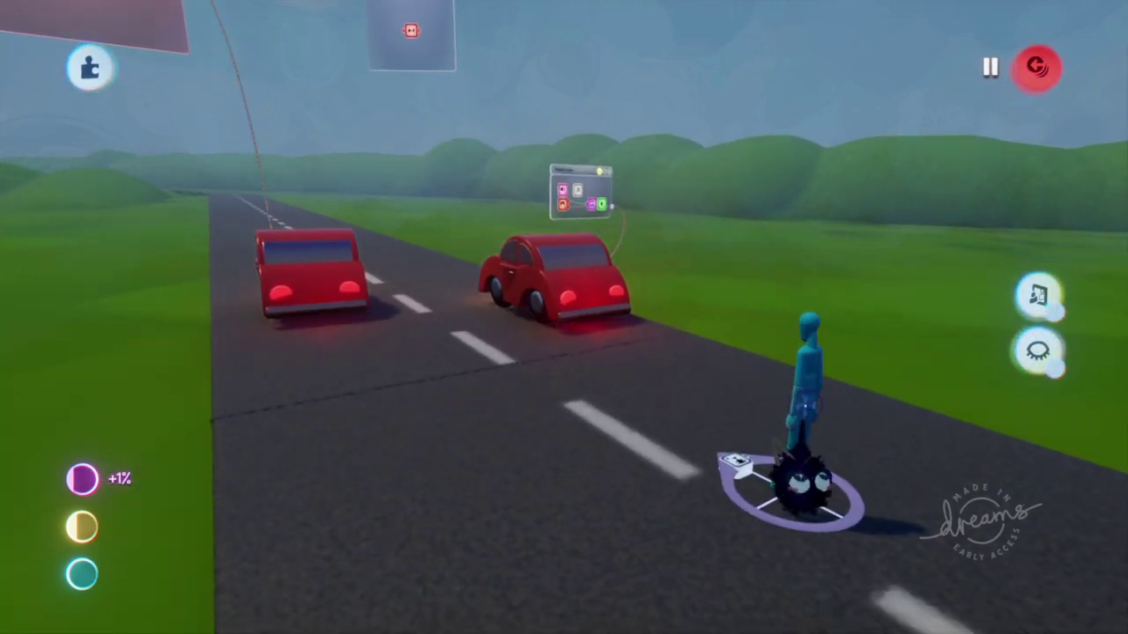
Open the new blank puppet's settings and bring up its Physical Properties.
key("Tab")
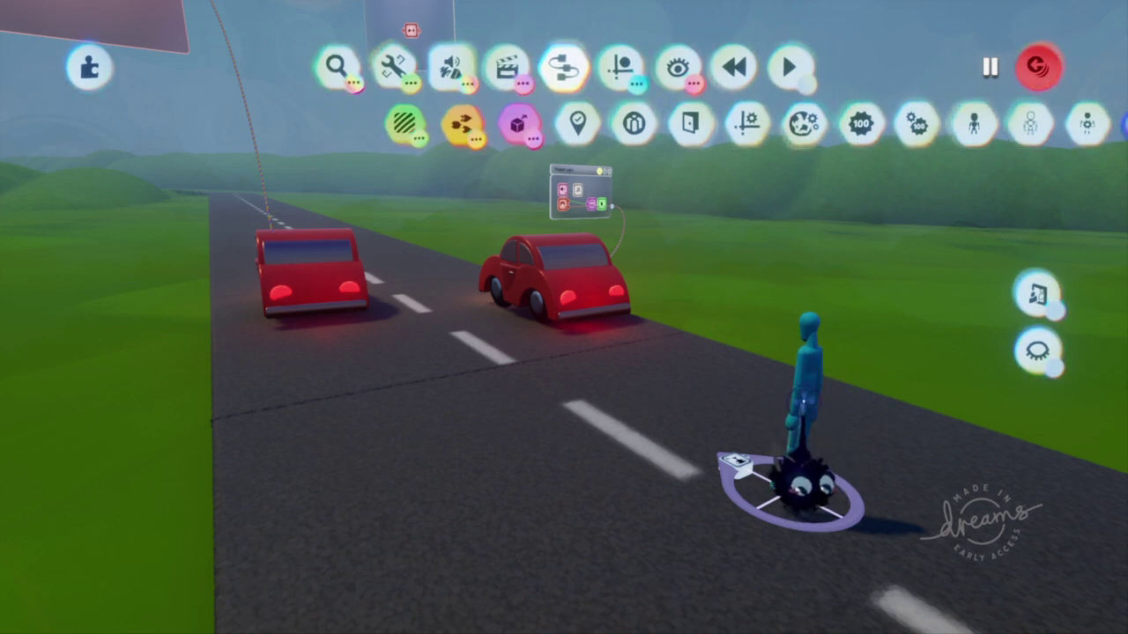
middle_click_drag(755, 338, 788, 369)
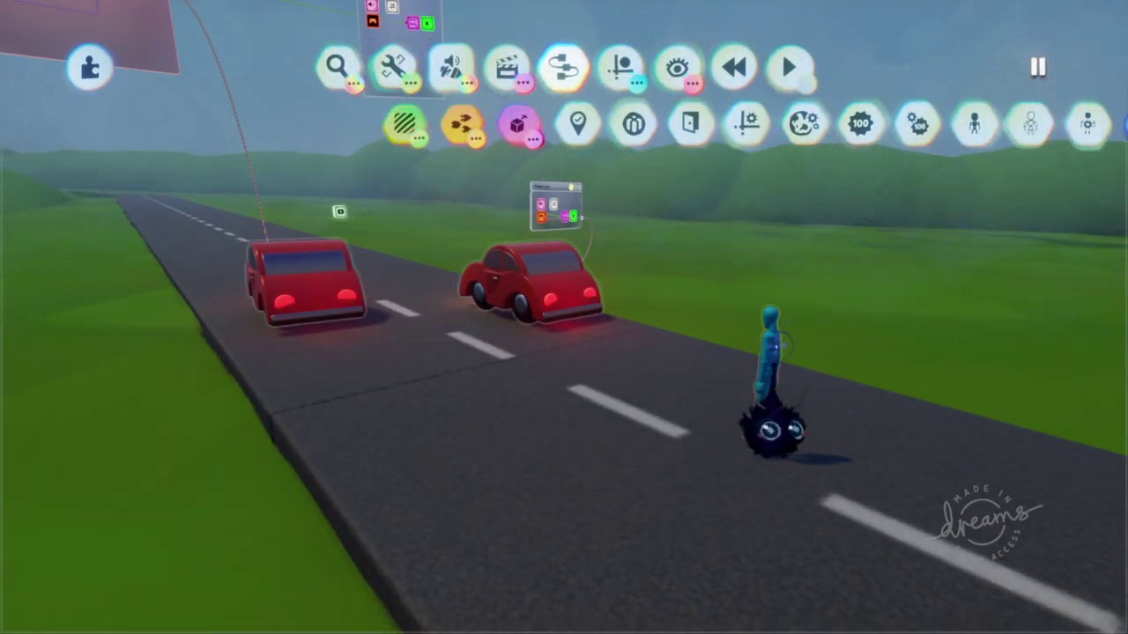
left_click(765, 353)
left_click_drag(697, 282, 927, 297)
mouse_move(564, 286)
middle_mouse_down()
mouse_move(511, 282)
mouse_move(543, 289)
middle_mouse_up()
middle_click_drag(652, 310, 743, 209)
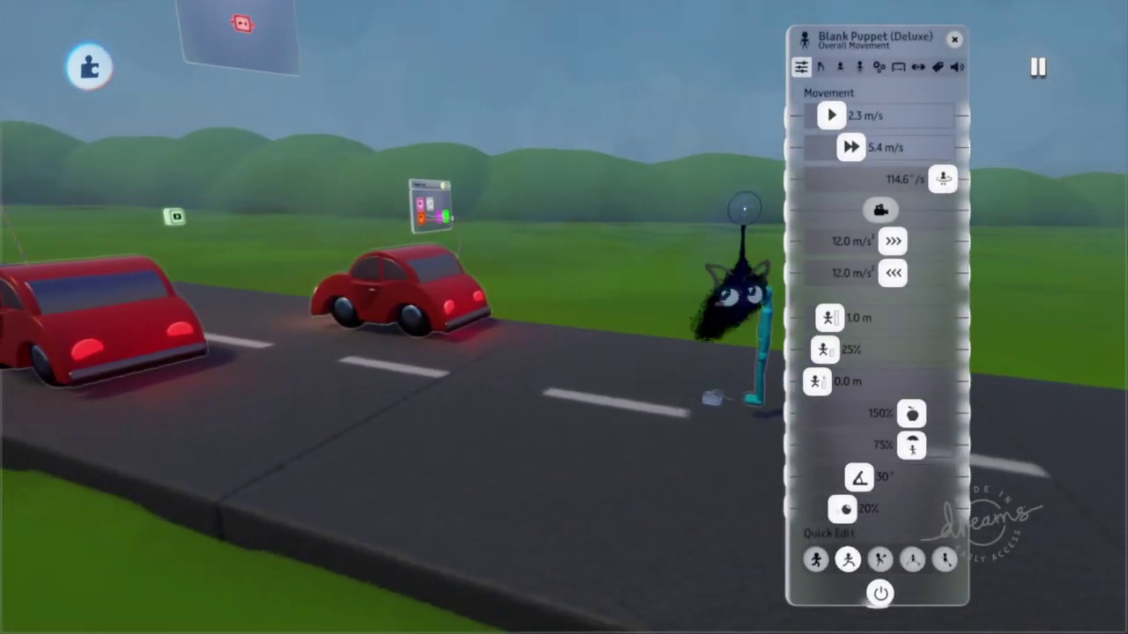
left_click(918, 67)
left_click(898, 67)
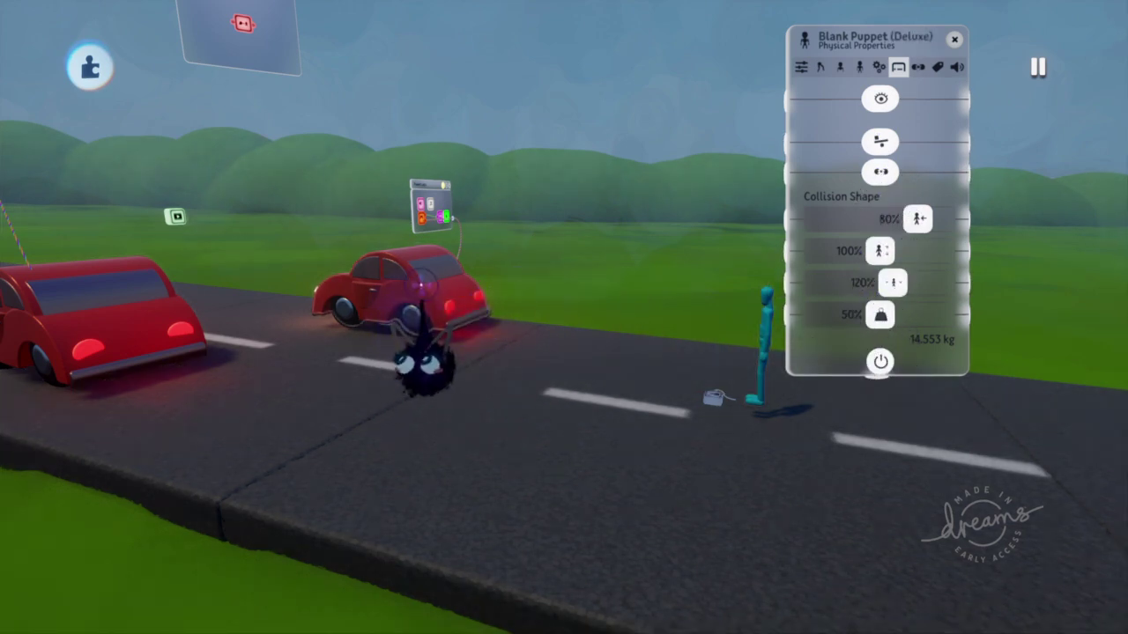
left_click(425, 363)
left_click(428, 307)
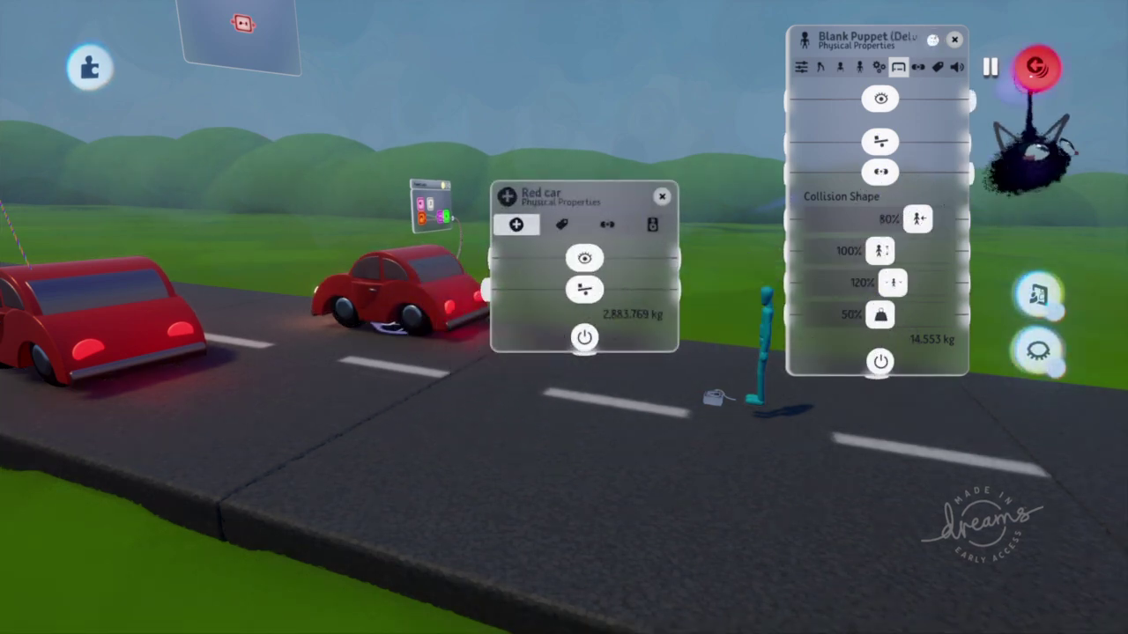
left_click(1036, 68)
left_click(662, 196)
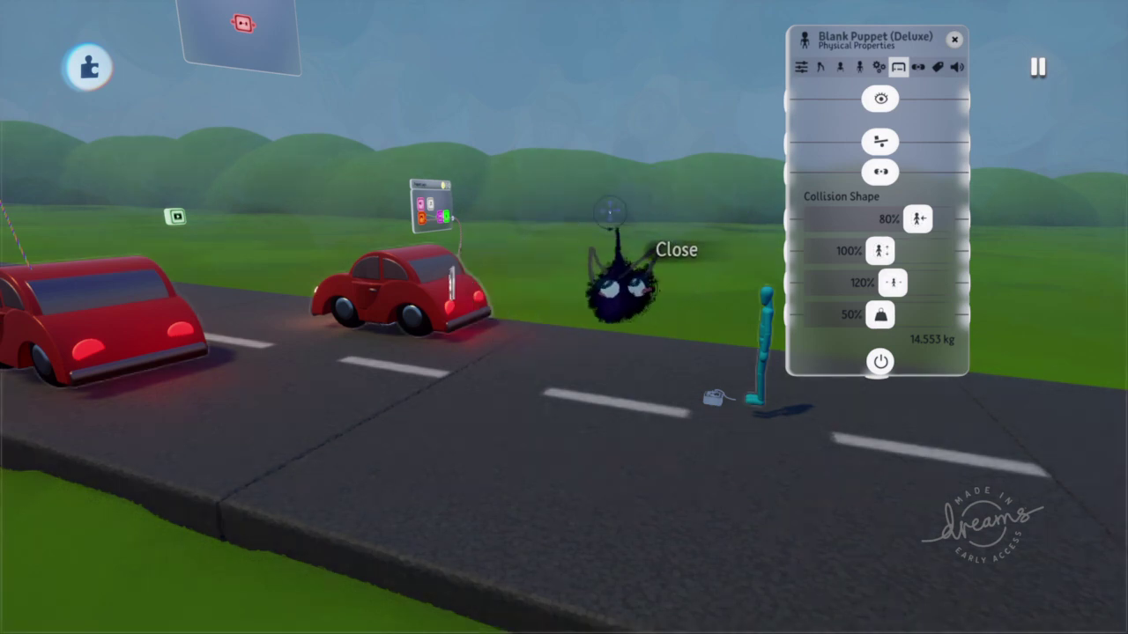
Open the car puppet's Physical Properties and place its settings window beside the blank puppet's for comparison.
left_click(445, 301)
left_click_drag(553, 251, 456, 199)
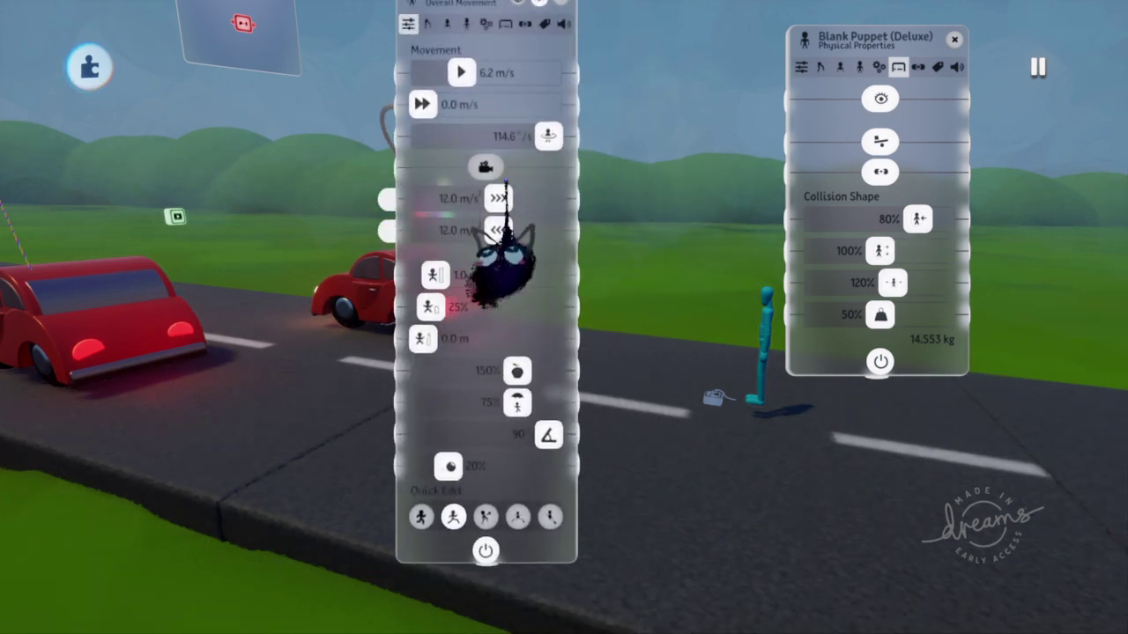
left_click(524, 24)
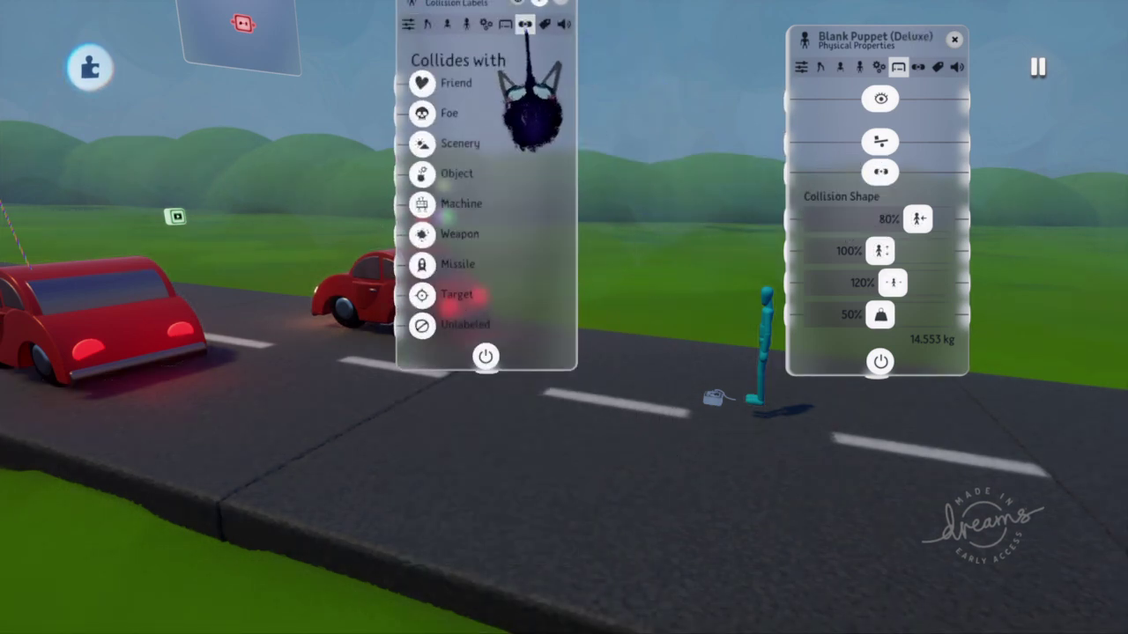
left_click(505, 24)
left_click_drag(527, 75, 721, 113)
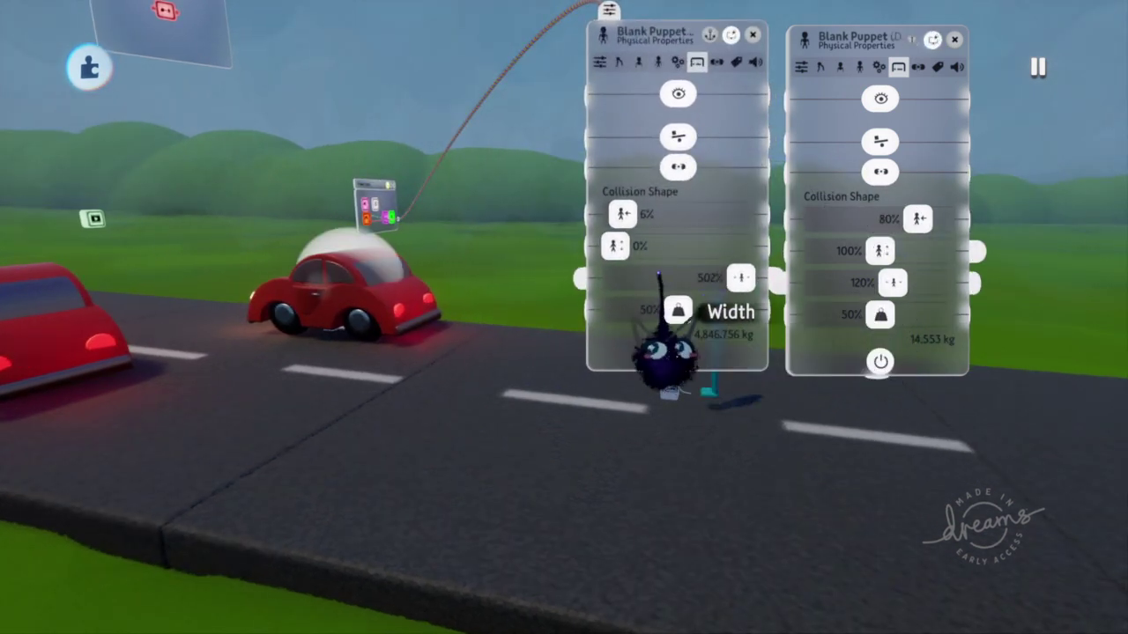
left_click_drag(660, 259, 596, 266)
left_click_drag(602, 348, 573, 326)
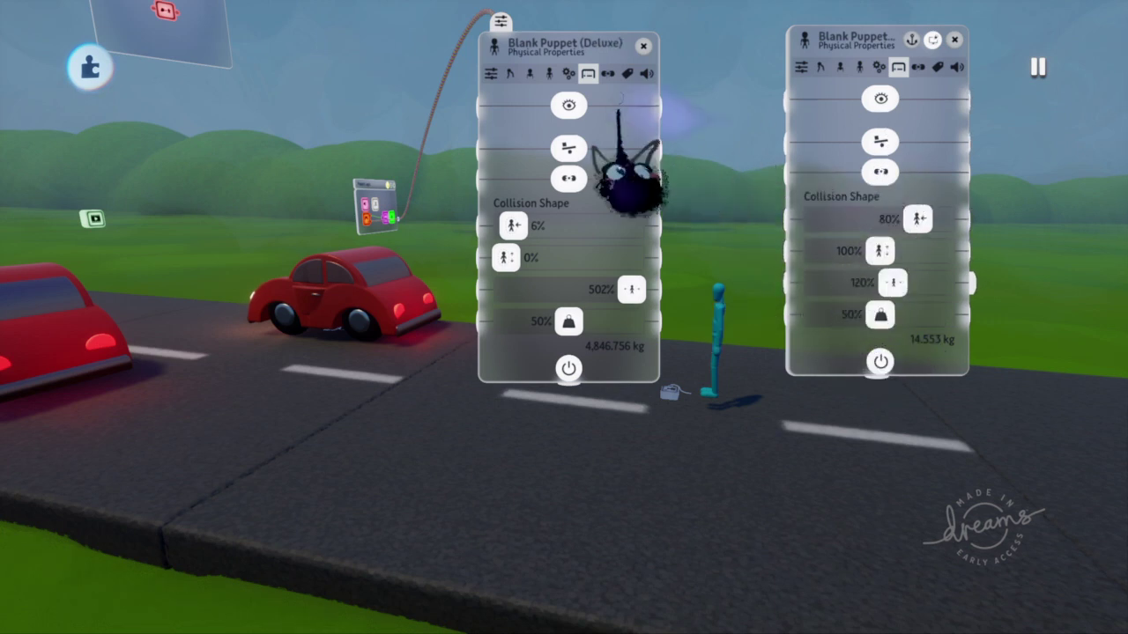
Compare the Behavior and Body Structure settings of the car puppet and the blank puppet.
left_click(568, 73)
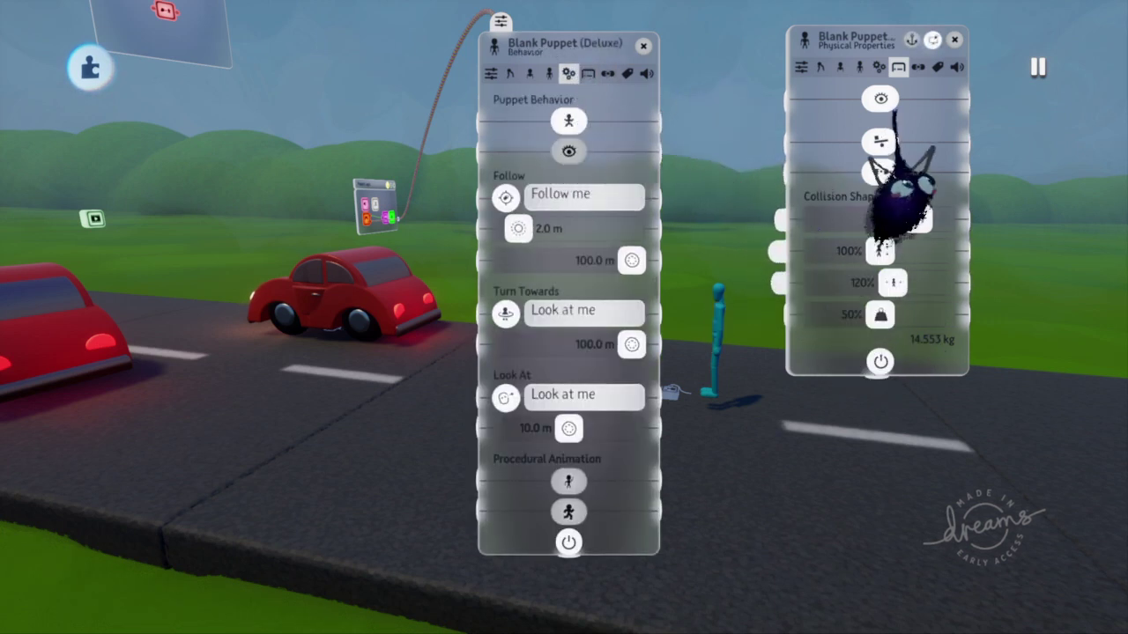
left_click(880, 67)
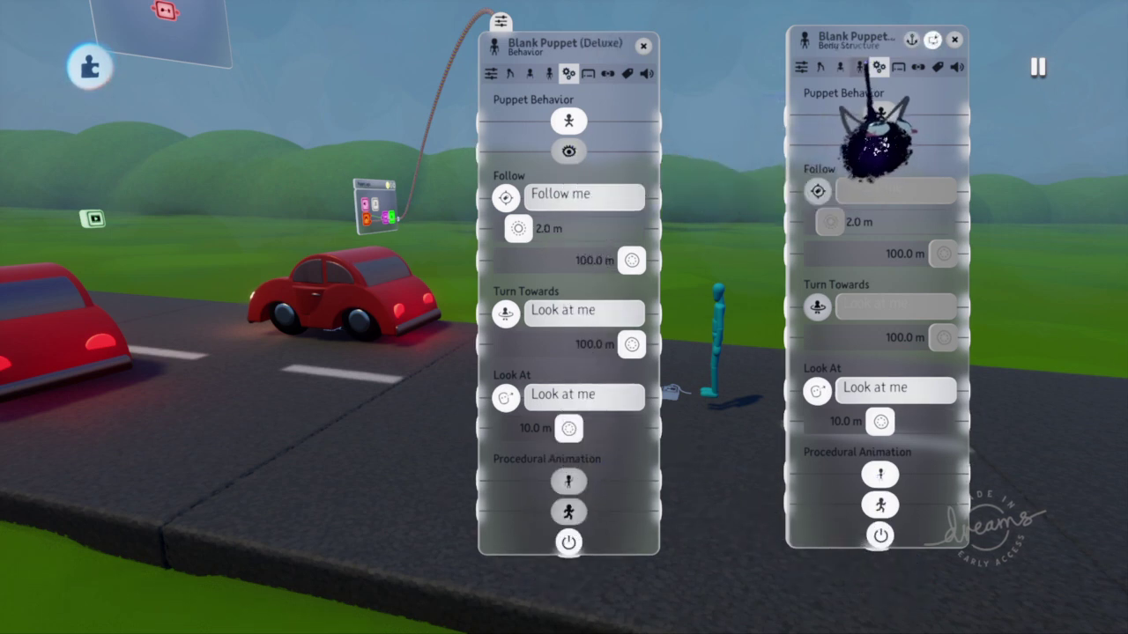
left_click(860, 67)
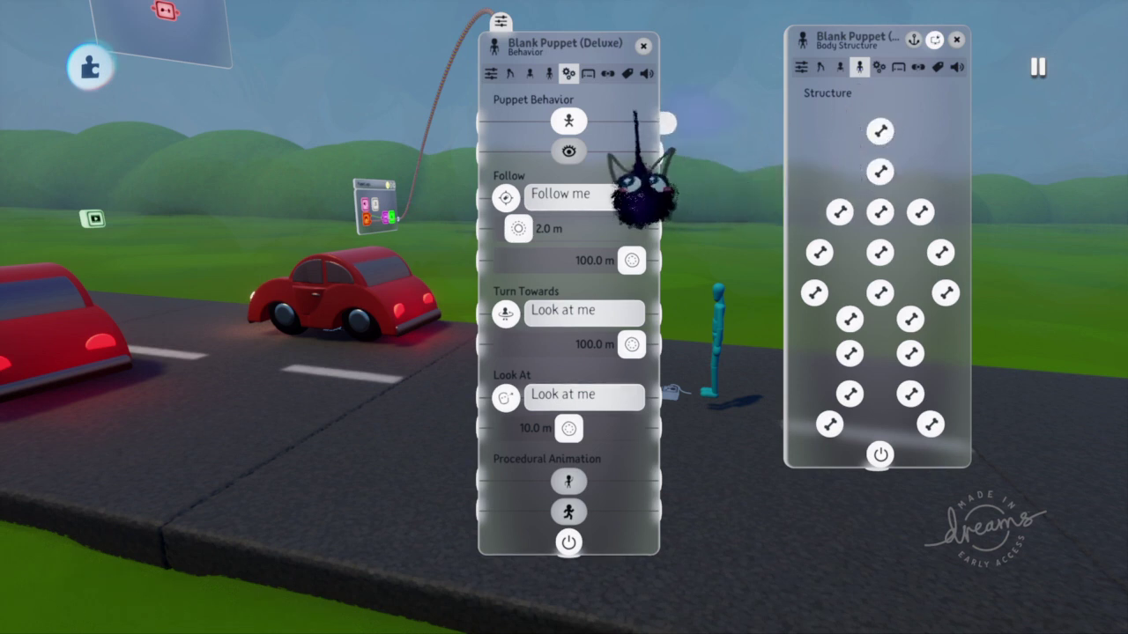
left_click(548, 74)
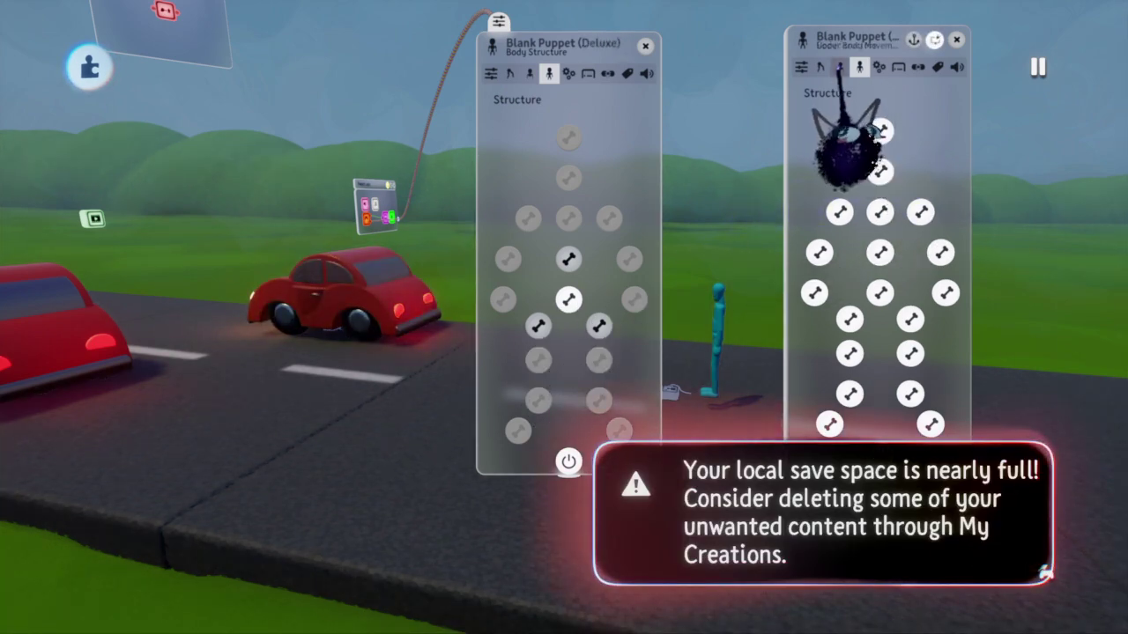
Compare the Upper Body and Lower Body Movement settings of both puppets.
left_click(840, 67)
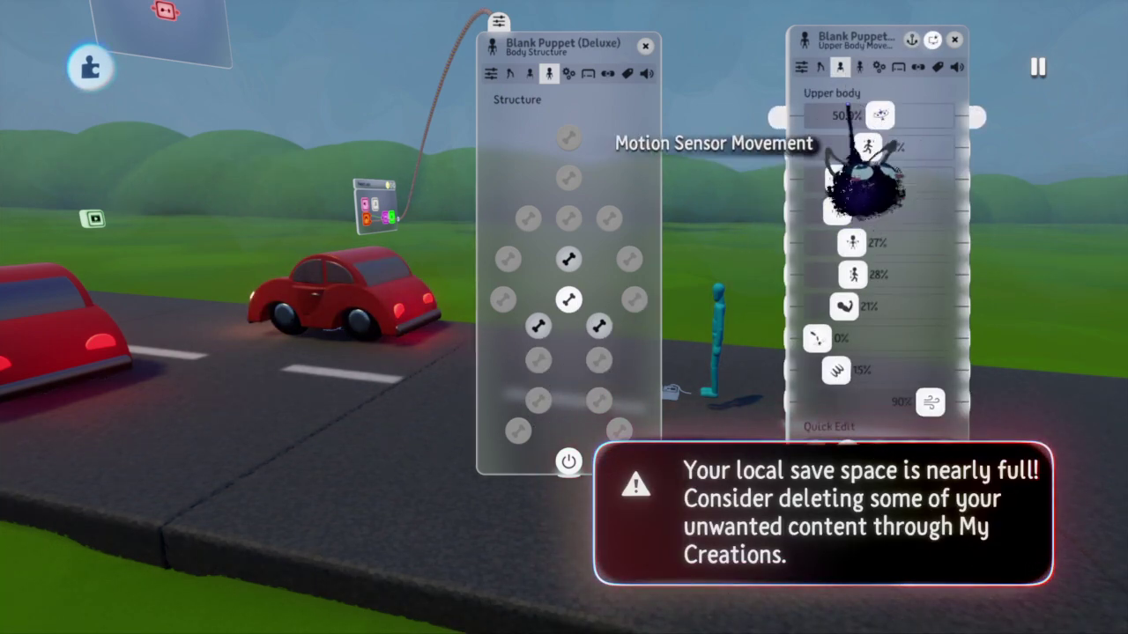
left_click(528, 73)
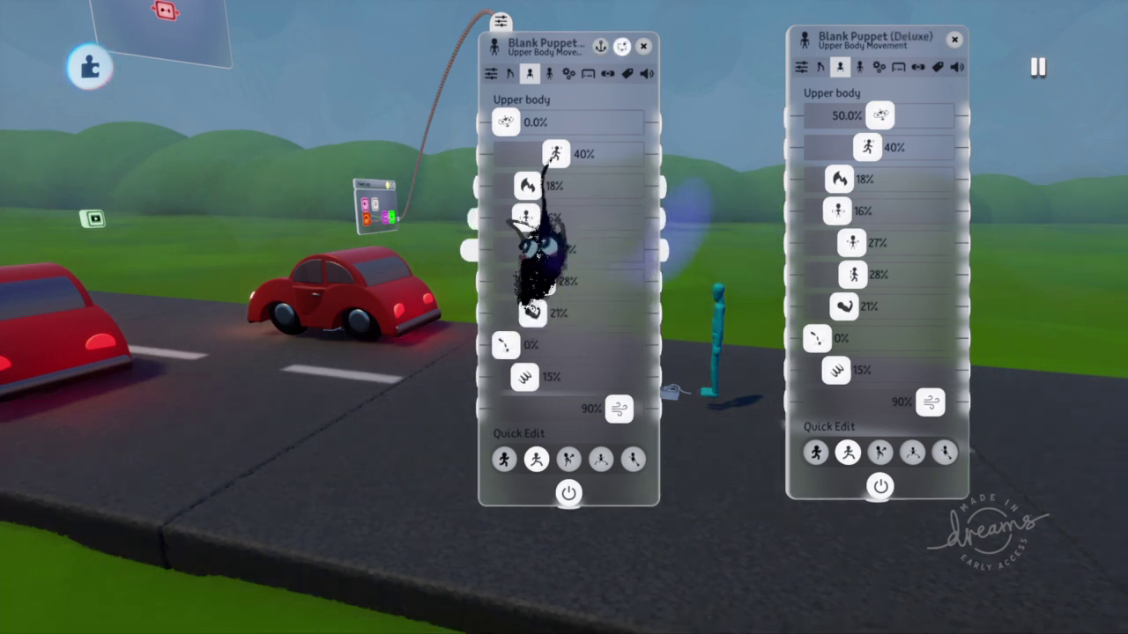
left_click(509, 73)
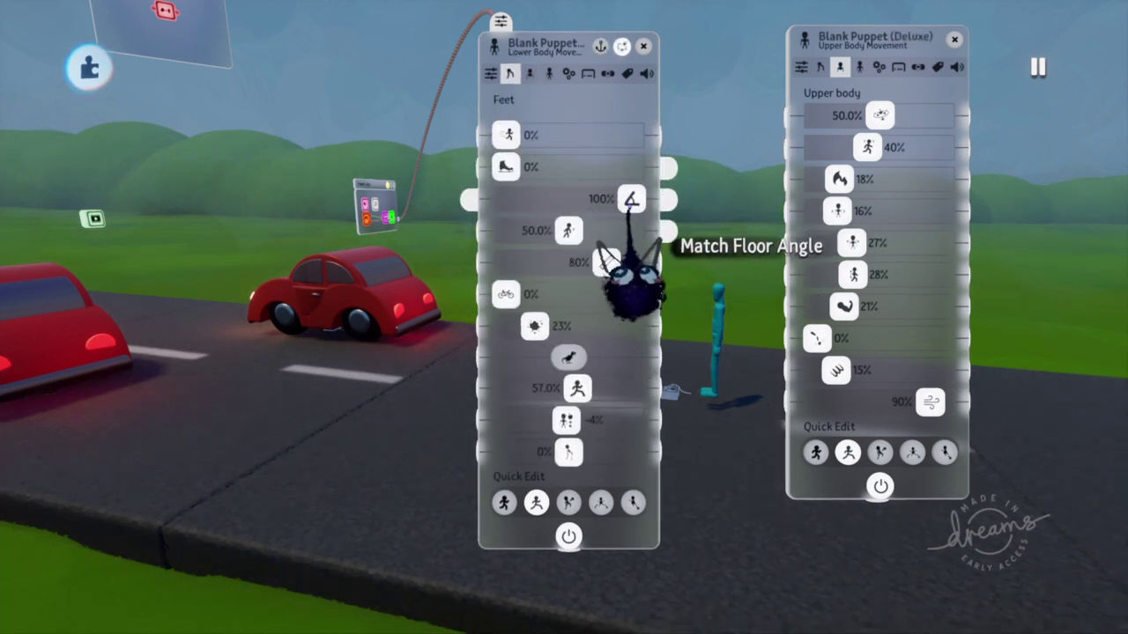
left_click(820, 67)
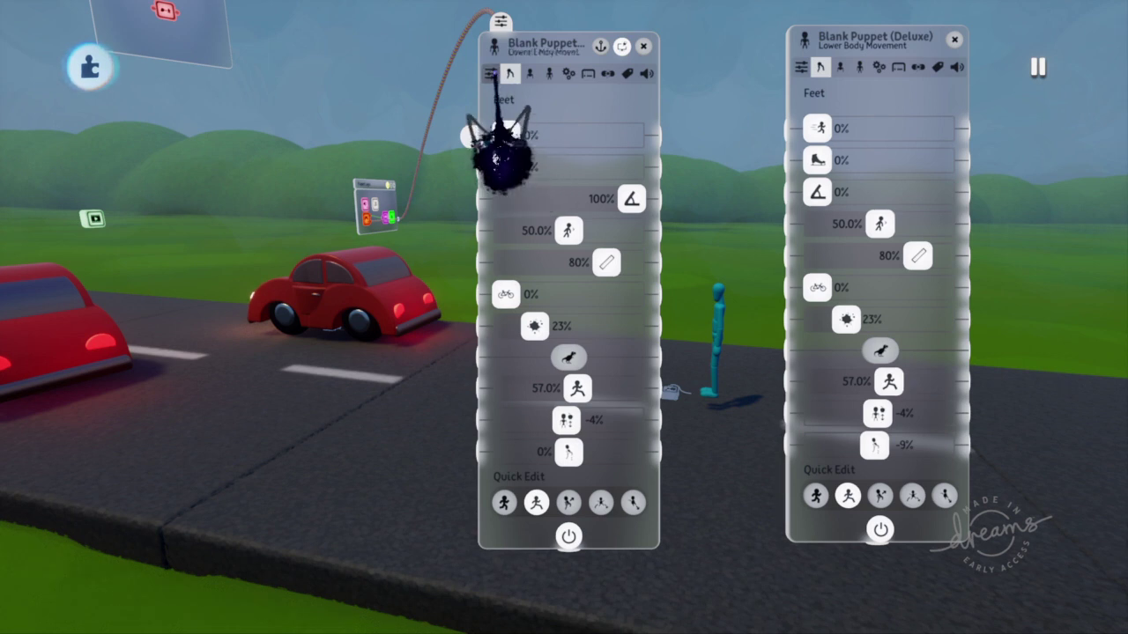
Compare the Overall Movement settings of the car puppet with those of the blank puppet.
left_click(490, 73)
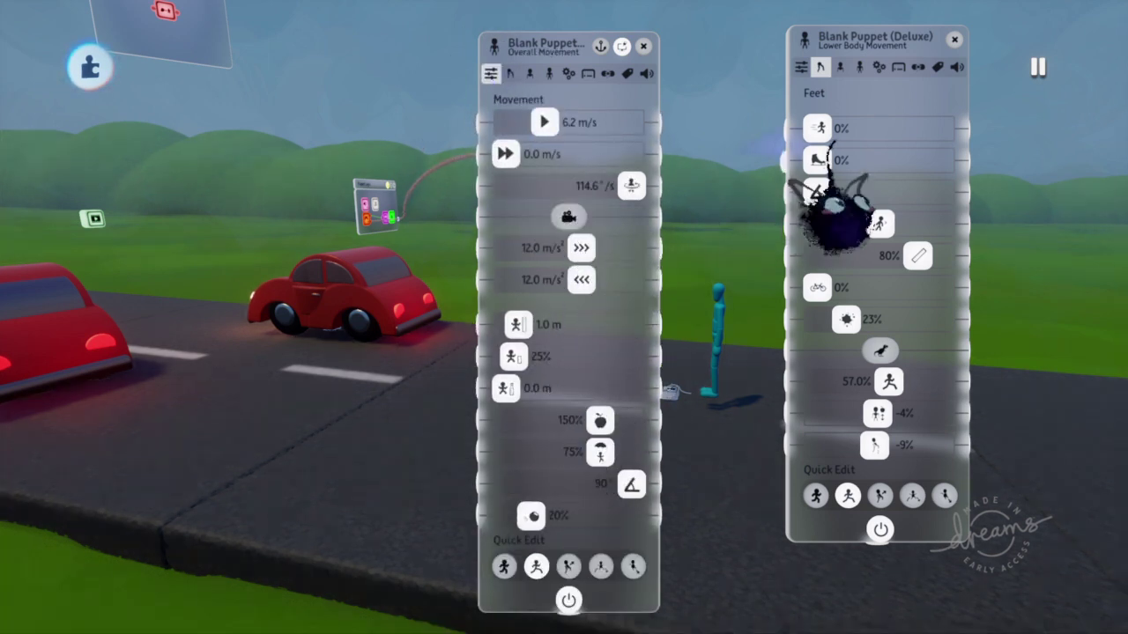
left_click(800, 67)
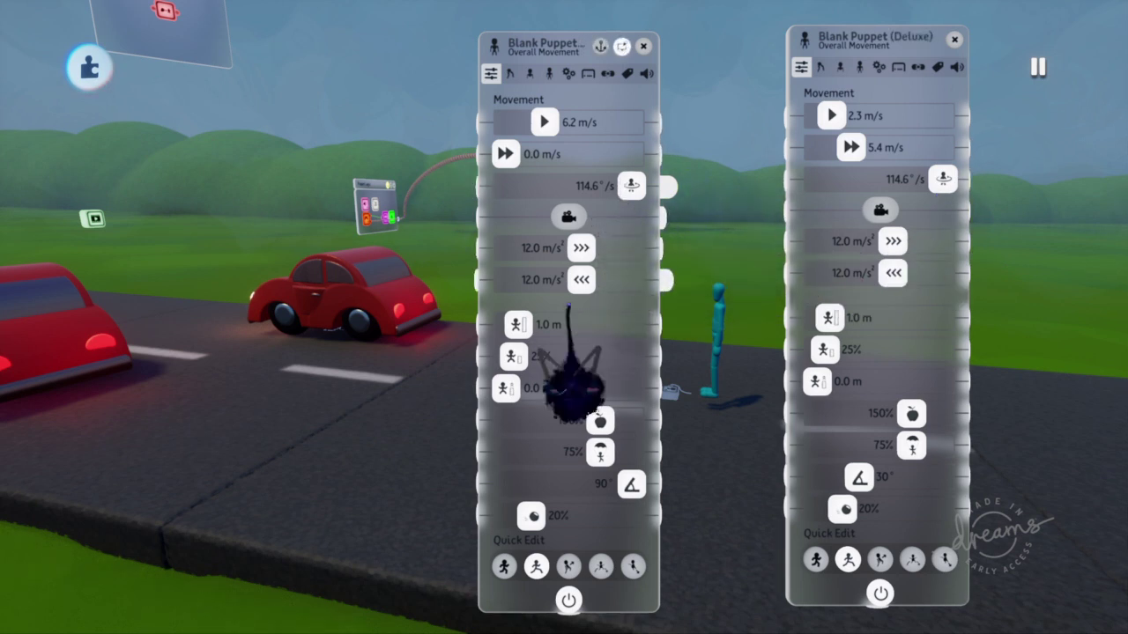
left_click_drag(508, 154, 572, 155)
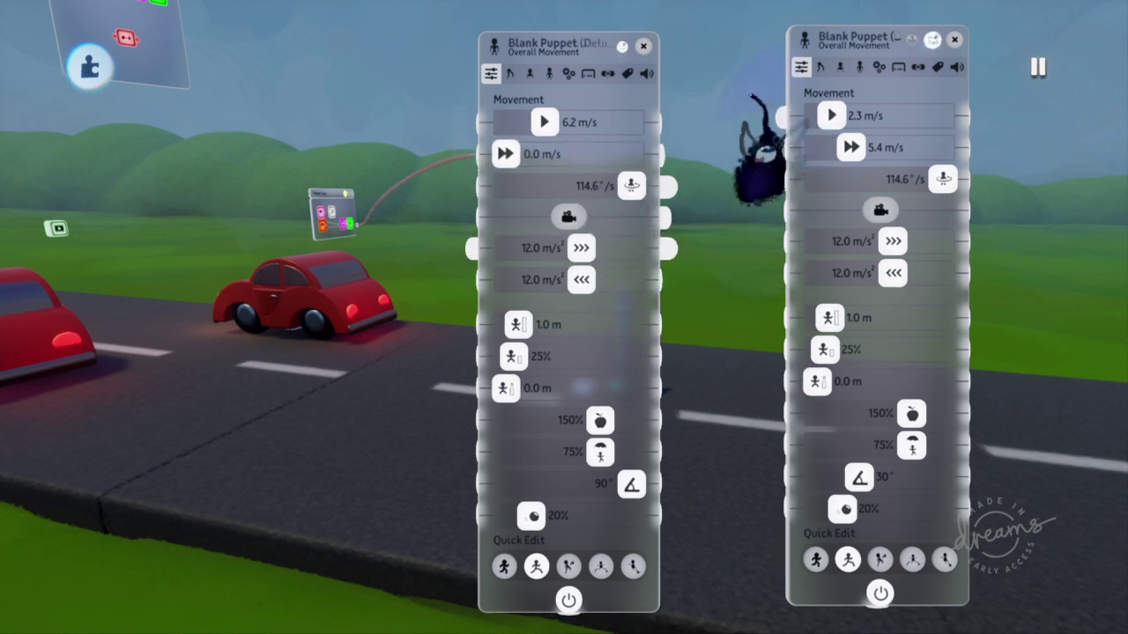
Review the car puppet's settings from Lower Body Movement through to Physical Properties.
left_click(509, 74)
left_click(529, 73)
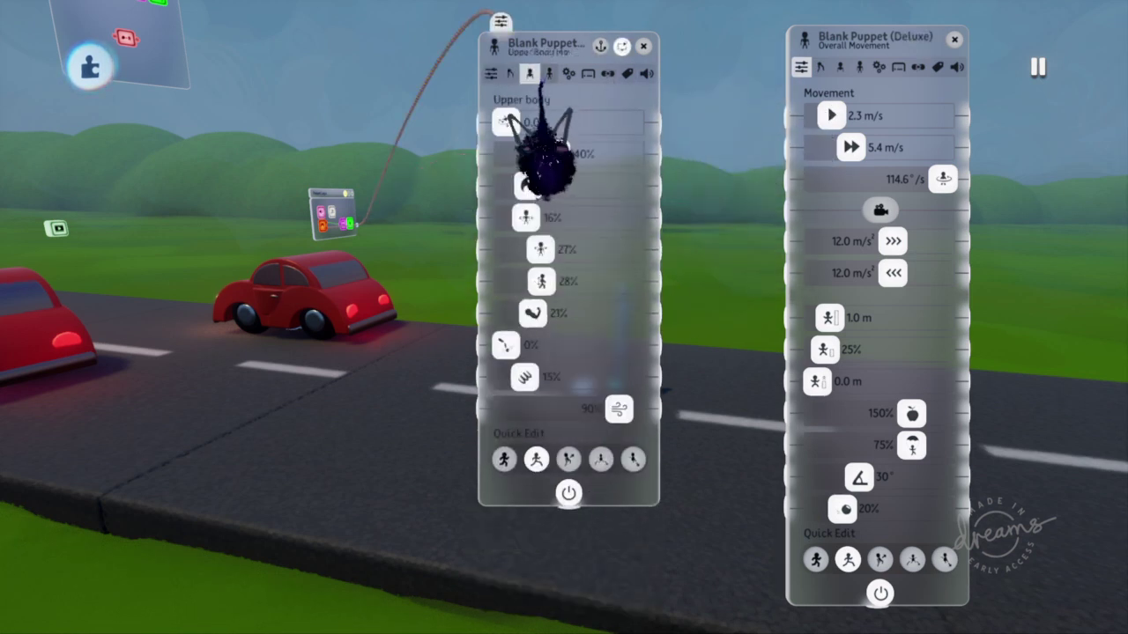
left_click(549, 73)
left_click(568, 73)
left_click(588, 73)
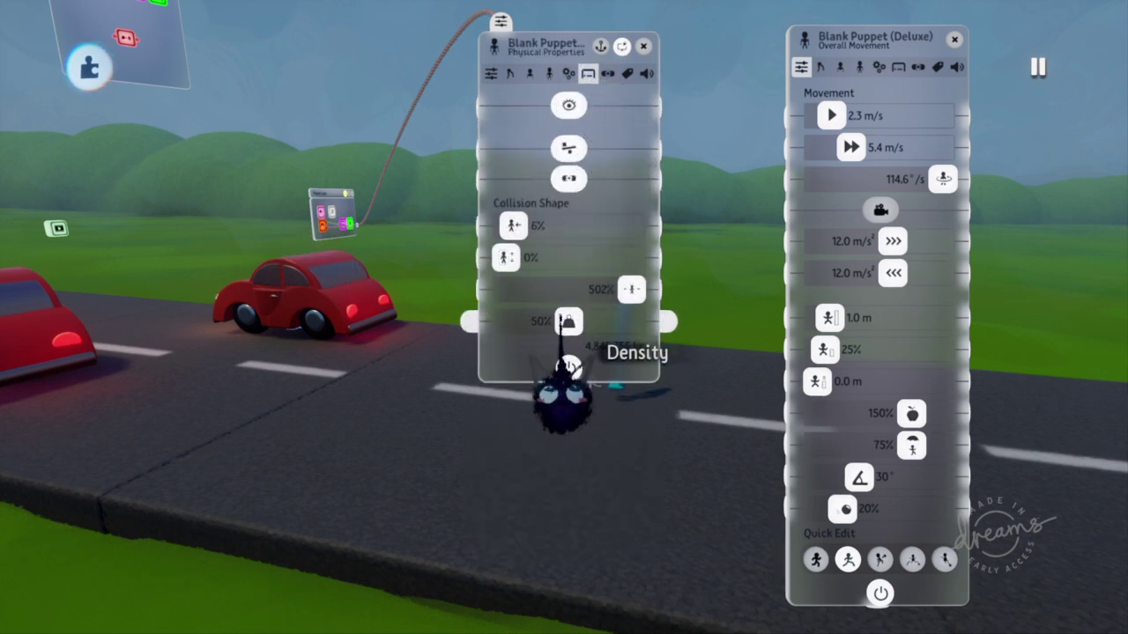
Compare the Collision Labels and Labels settings of both puppets.
left_click(608, 73)
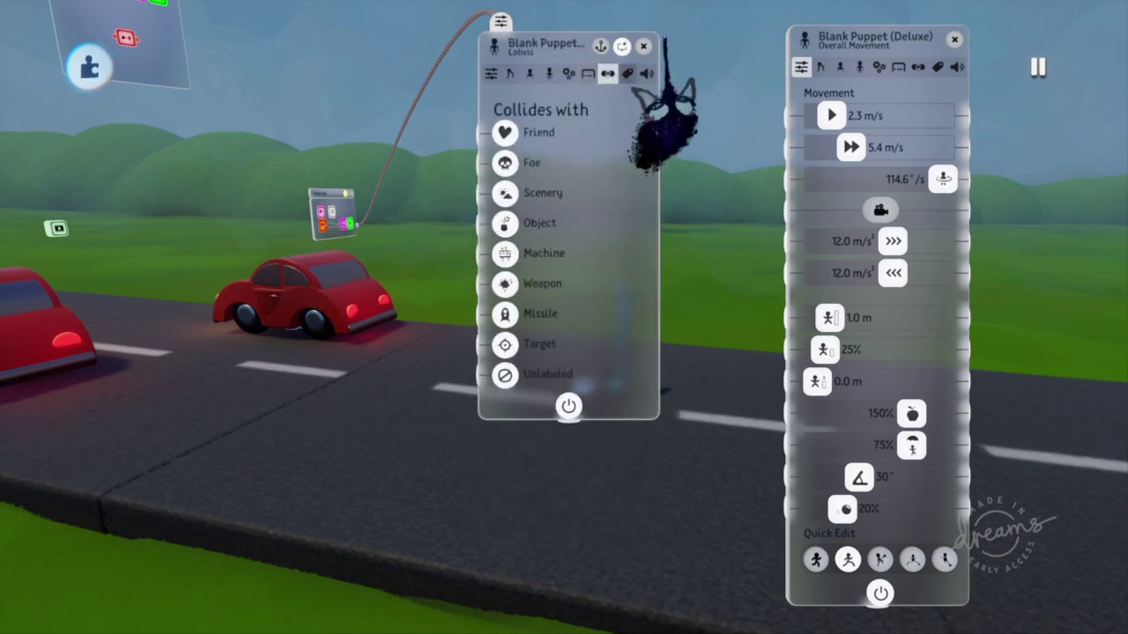
left_click(918, 67)
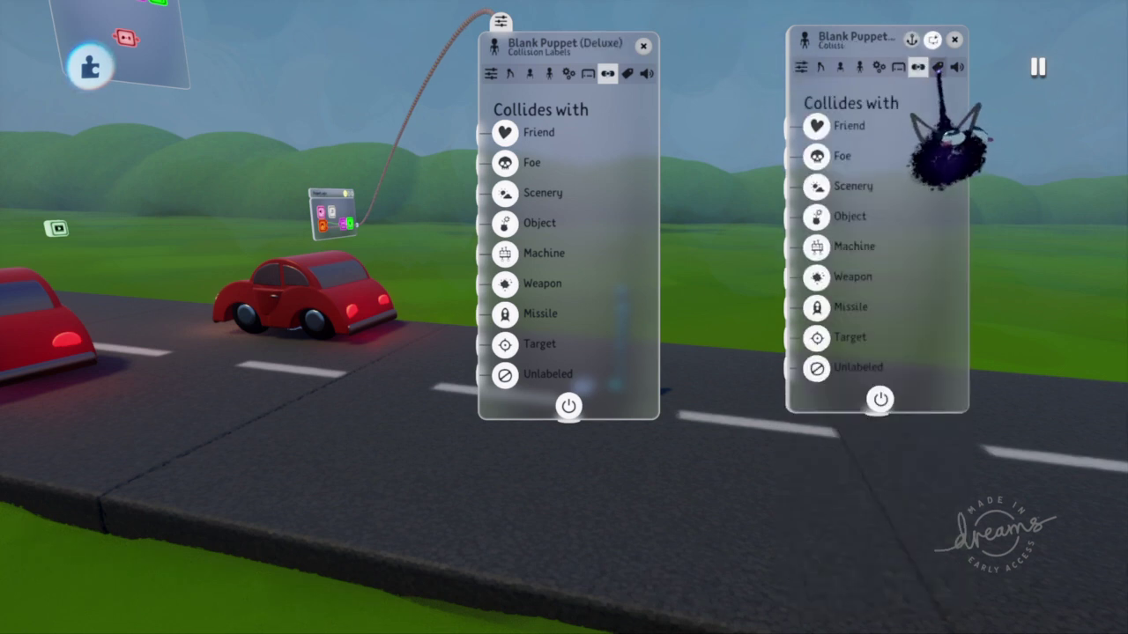
left_click(937, 67)
left_click(627, 74)
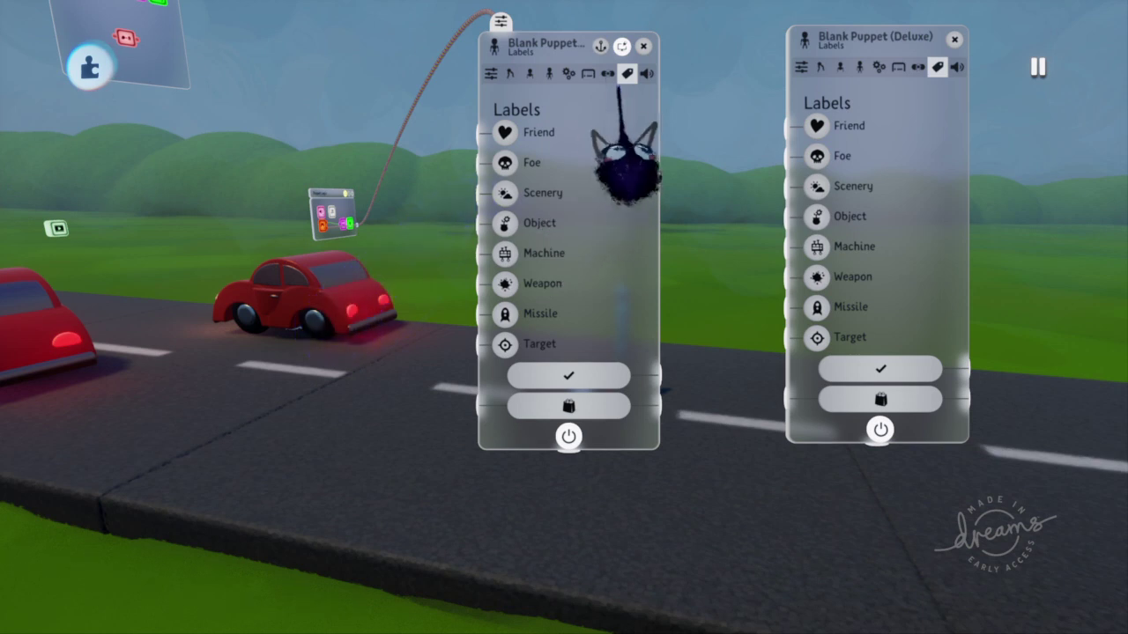
left_click(607, 74)
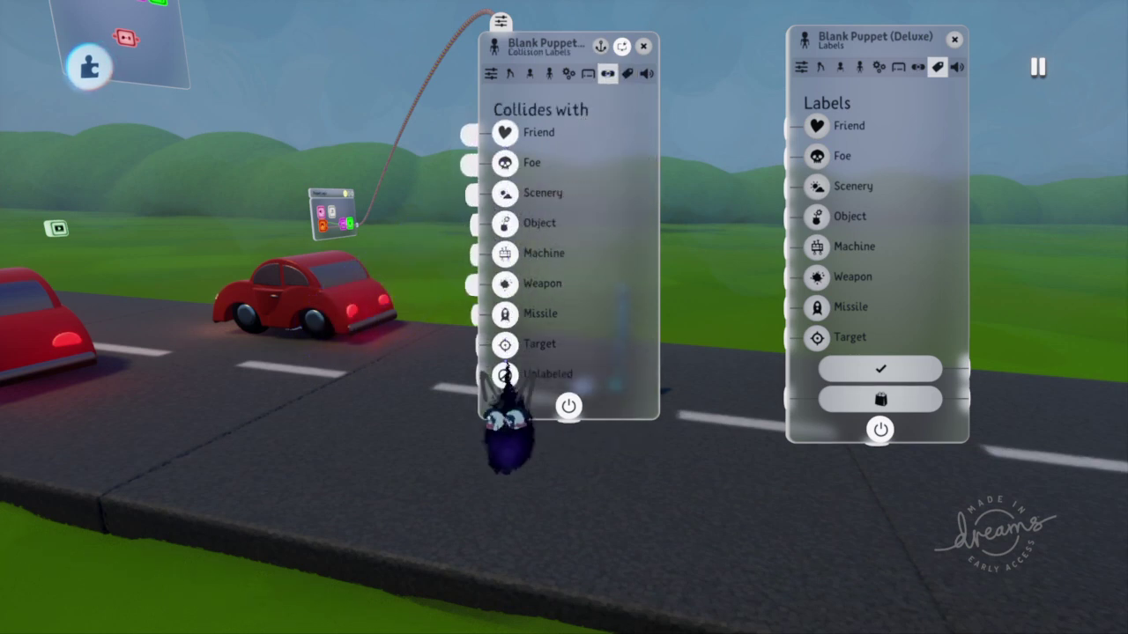
left_click(917, 67)
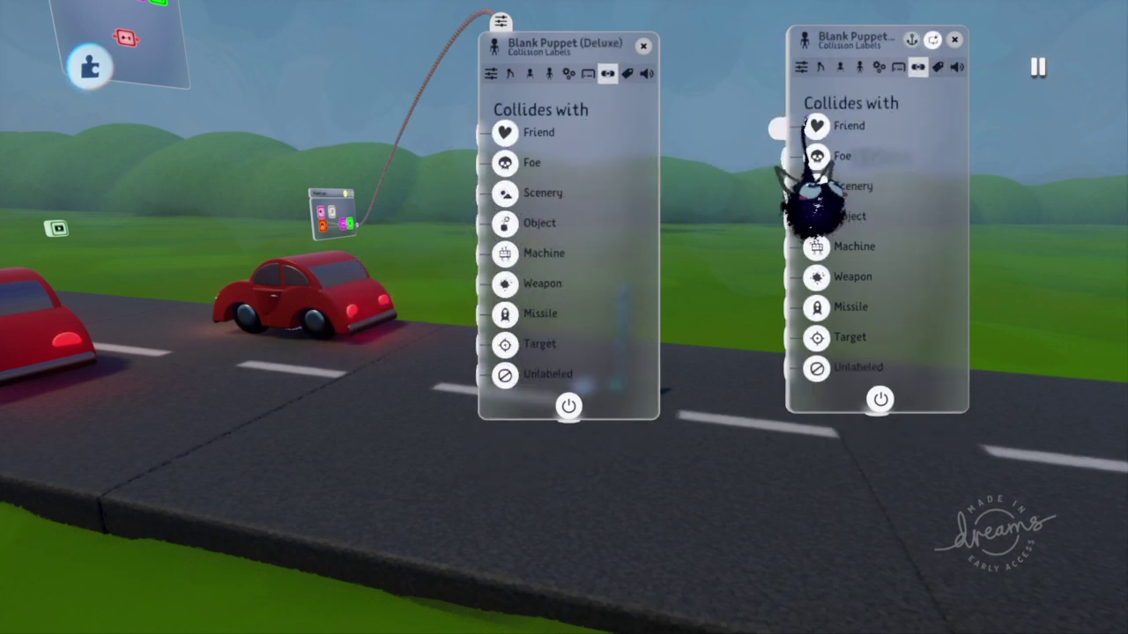
Show the car puppet's Physical Properties again and move its settings window over the blank puppet's, clear of the cars.
left_click(588, 74)
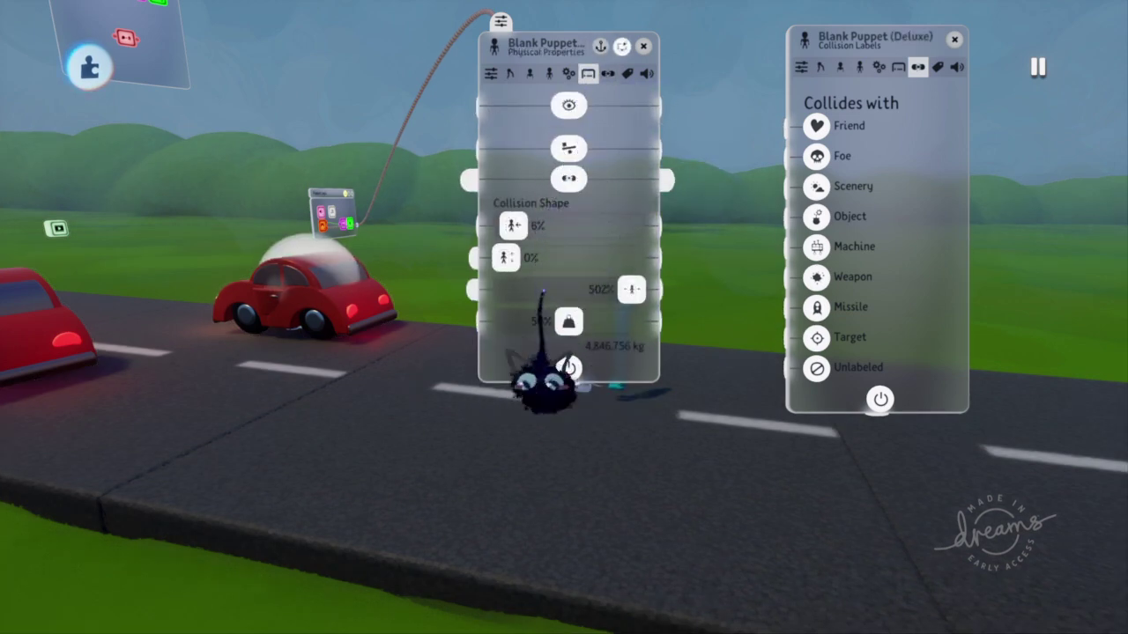
left_click_drag(614, 231, 913, 192)
scroll(480, 319, "up", 1)
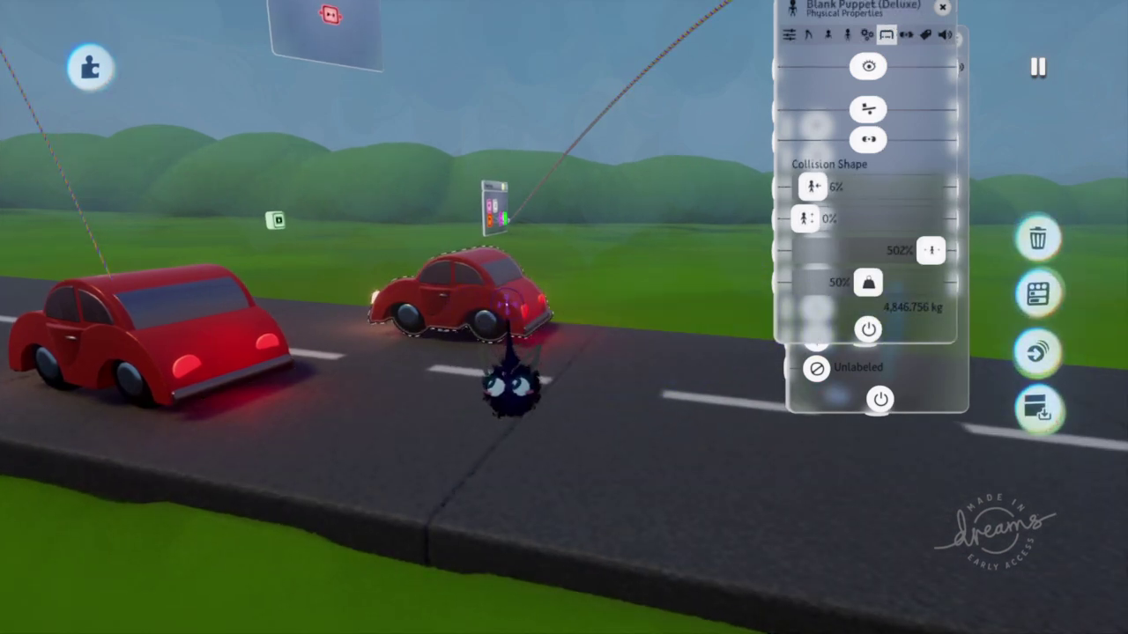
Review the Collision Labels and Labels settings of the Red car group inside the puppet.
left_click(506, 305)
left_click(540, 368)
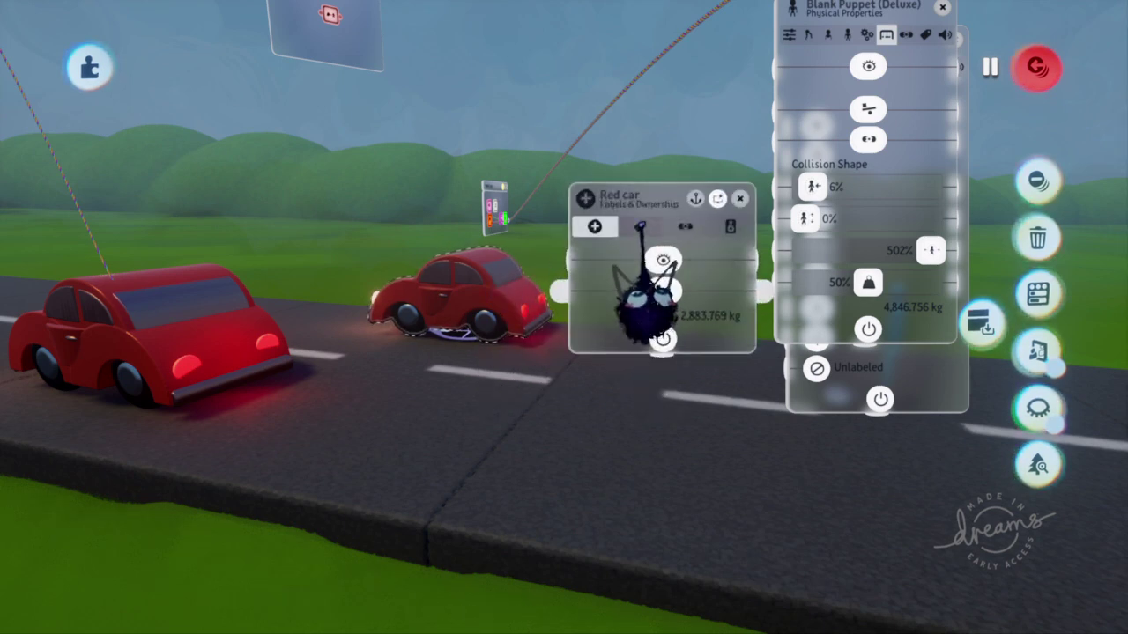
left_click(642, 226)
left_click(683, 228)
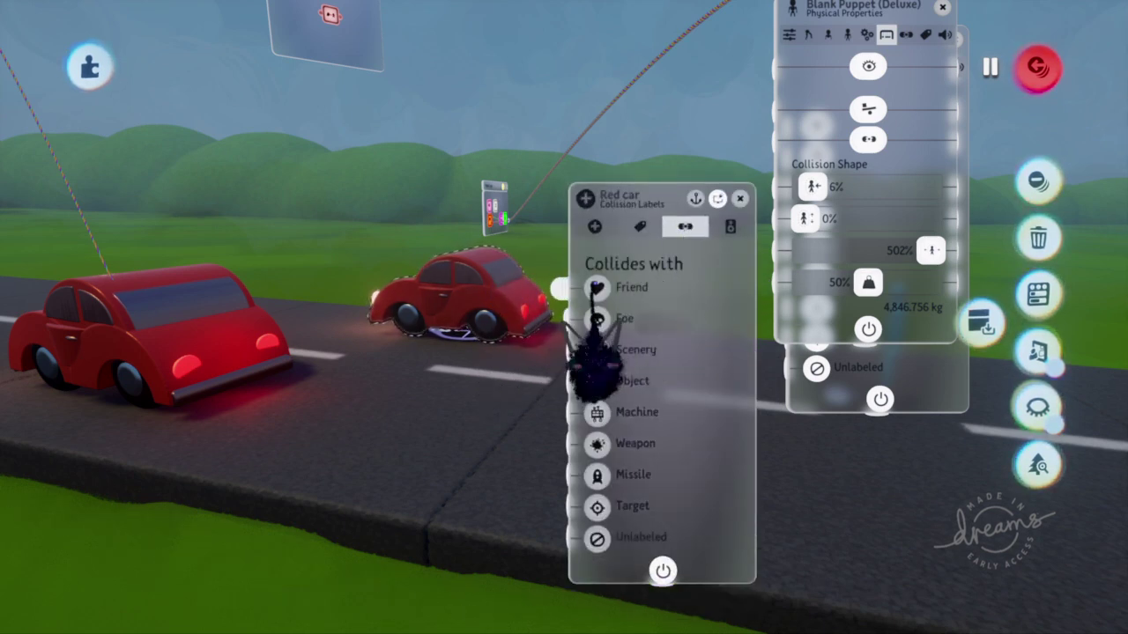
left_click(645, 229)
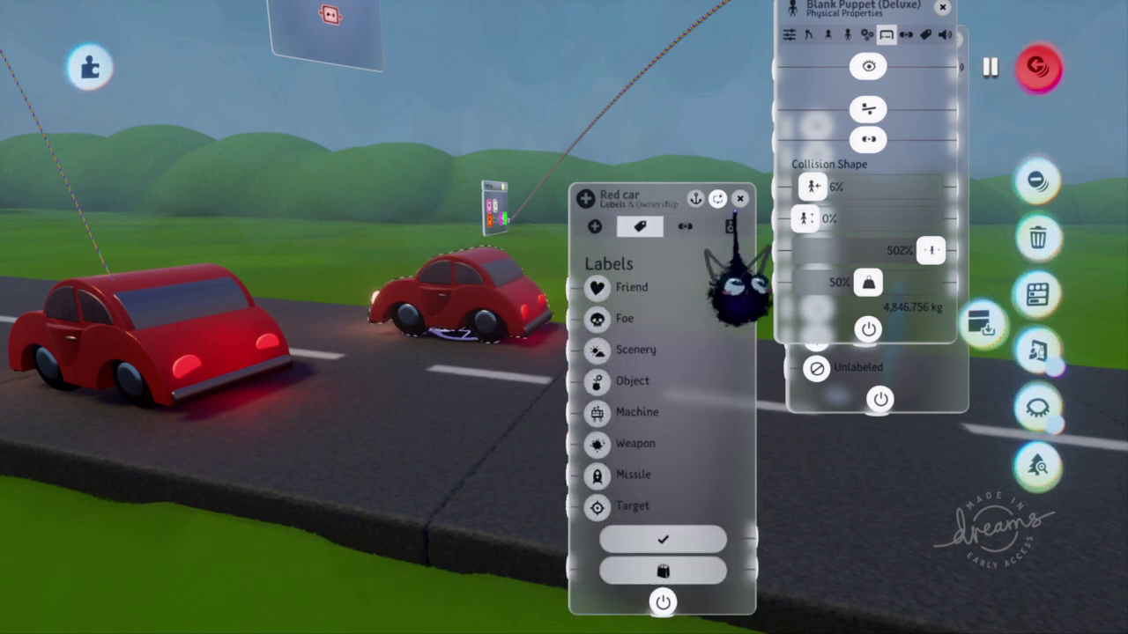
left_click(739, 200)
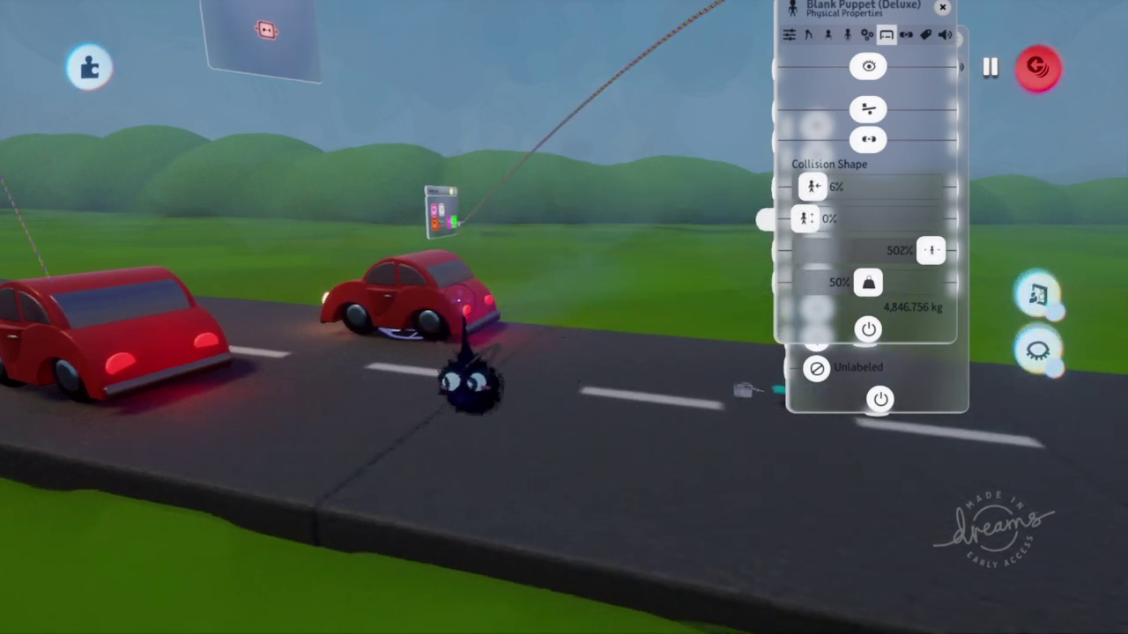
Close the settings windows of both puppets and step out of the car puppet's group.
left_click_drag(812, 286, 723, 336)
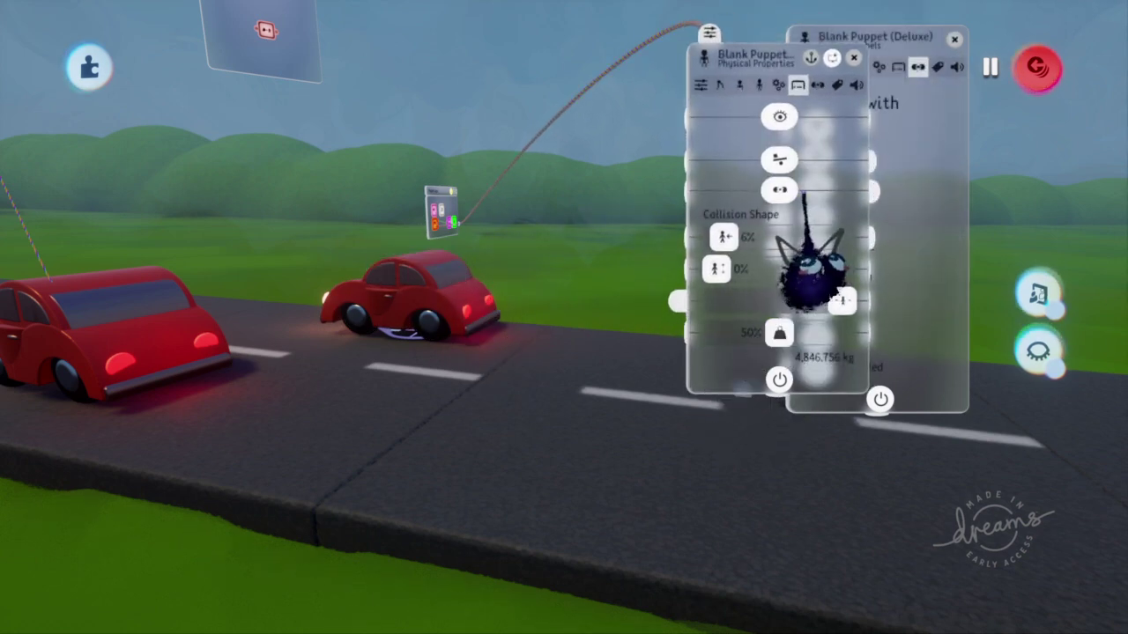
left_click(854, 57)
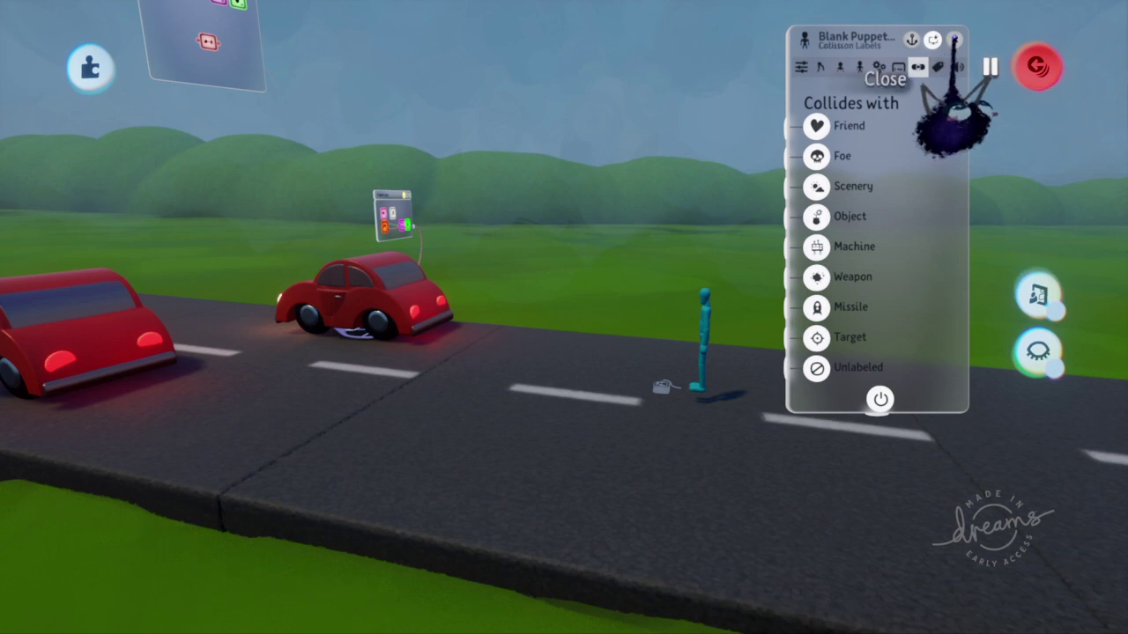
middle_click_drag(614, 290, 800, 322)
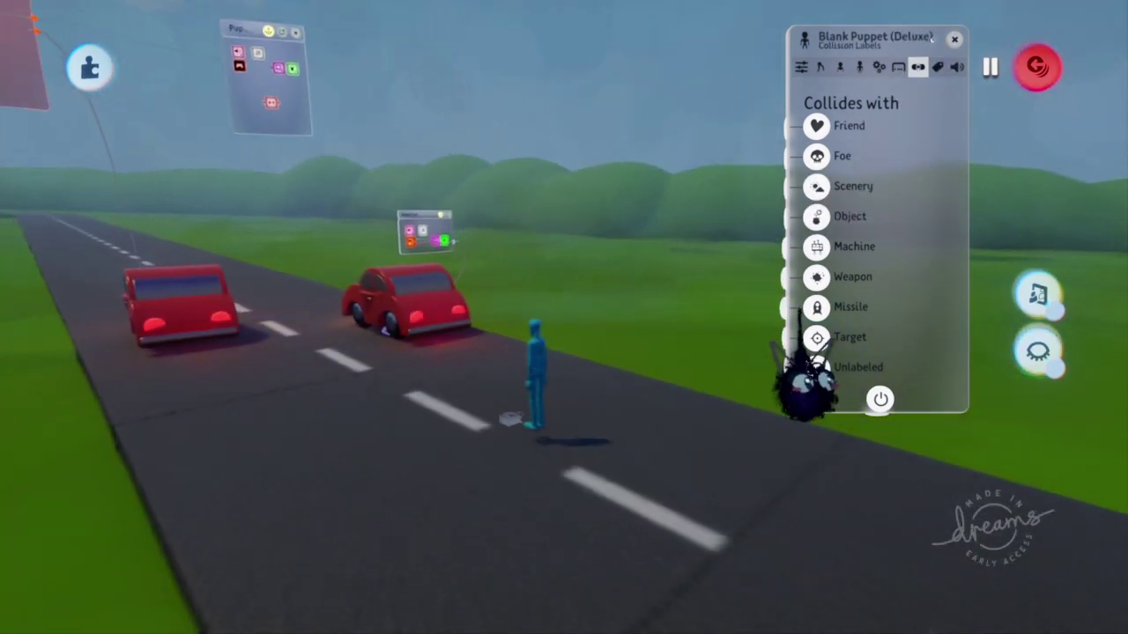
left_click_drag(937, 69, 869, 98)
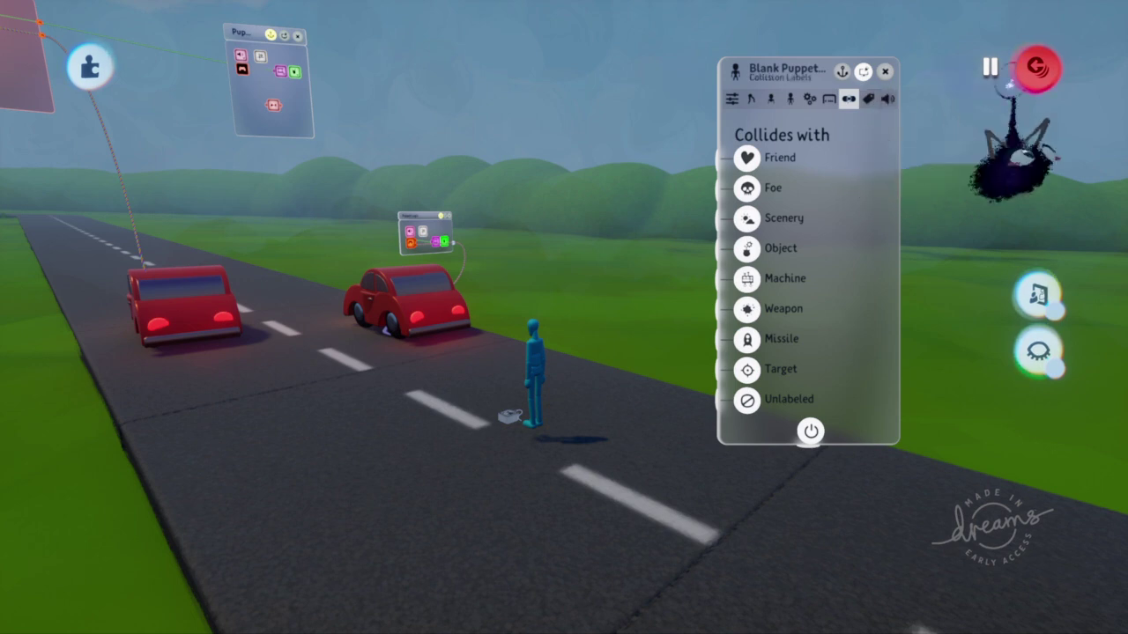
left_click(1037, 68)
middle_click_drag(709, 286, 581, 407)
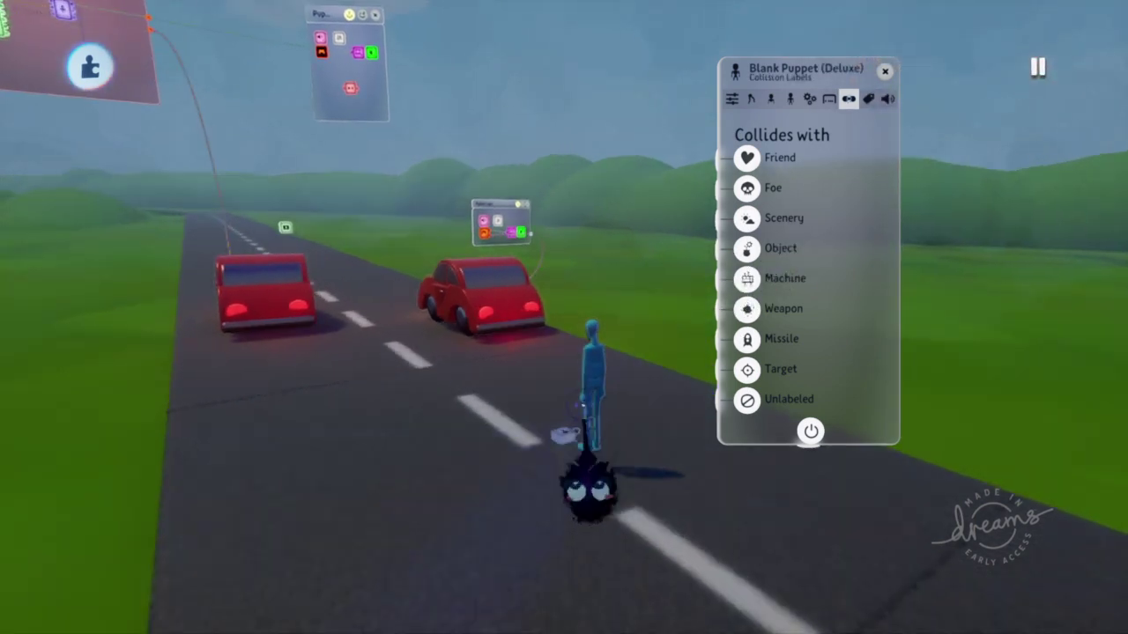
left_click(885, 71)
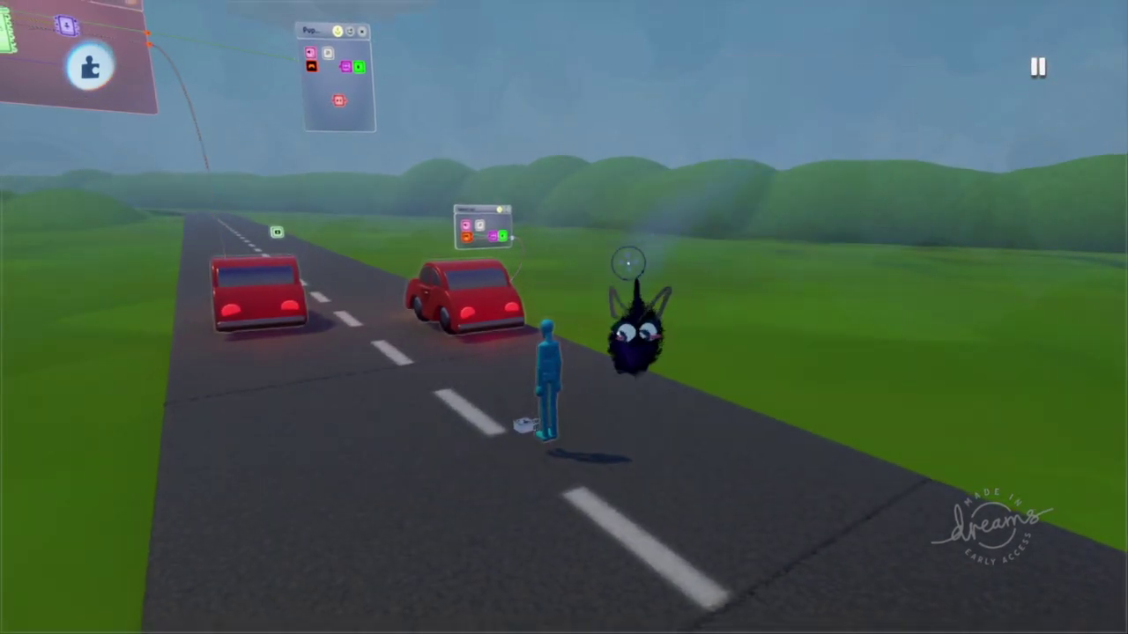
Examine the wiring between the gadgets in the Controller Logic microchip.
middle_click_drag(628, 263, 504, 232)
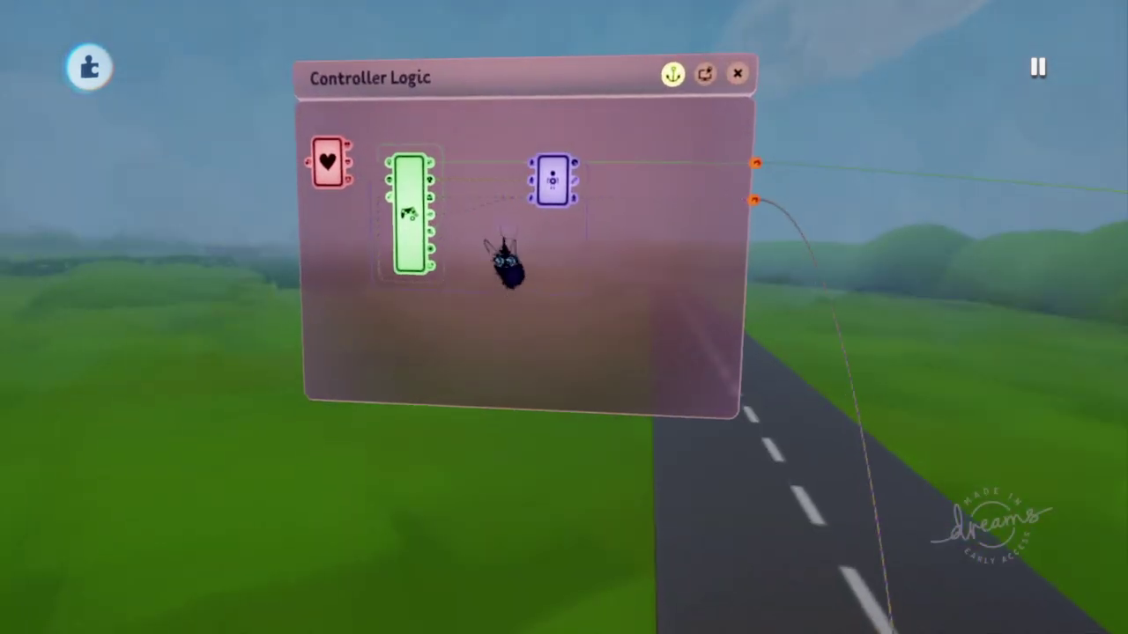
scroll(504, 259, "up", 8)
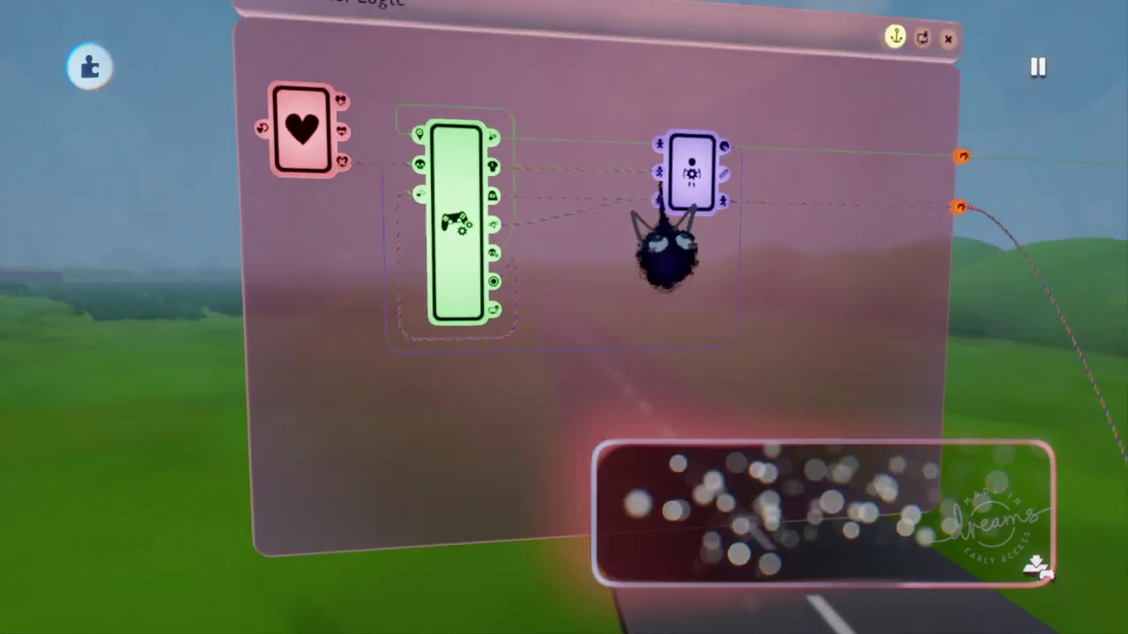
scroll(667, 251, "down", 10)
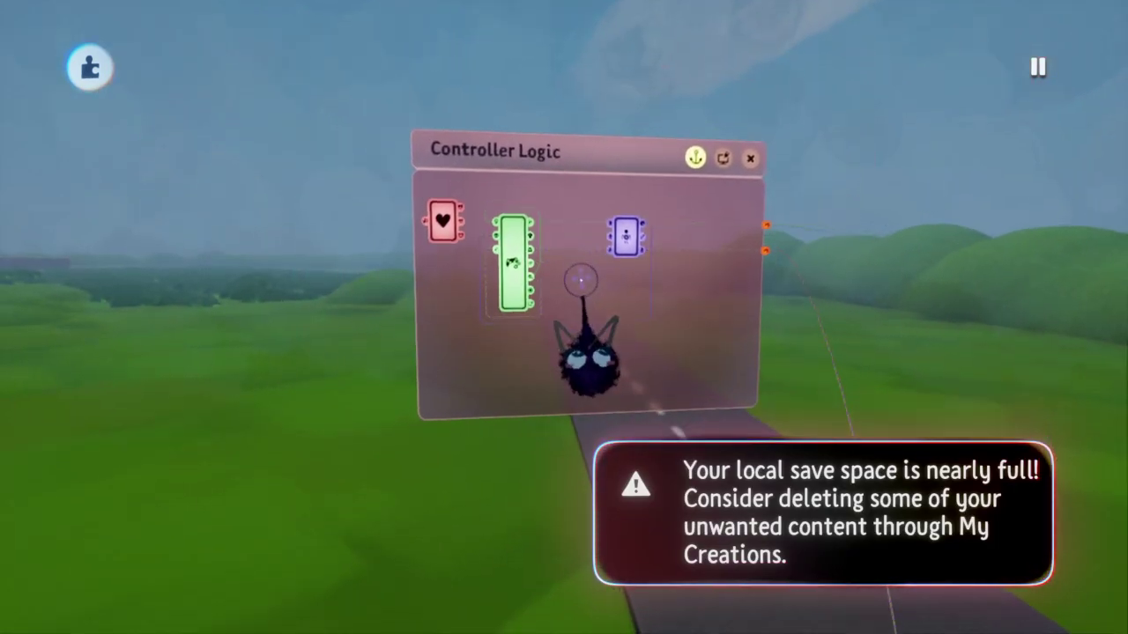
scroll(579, 281, "up", 10)
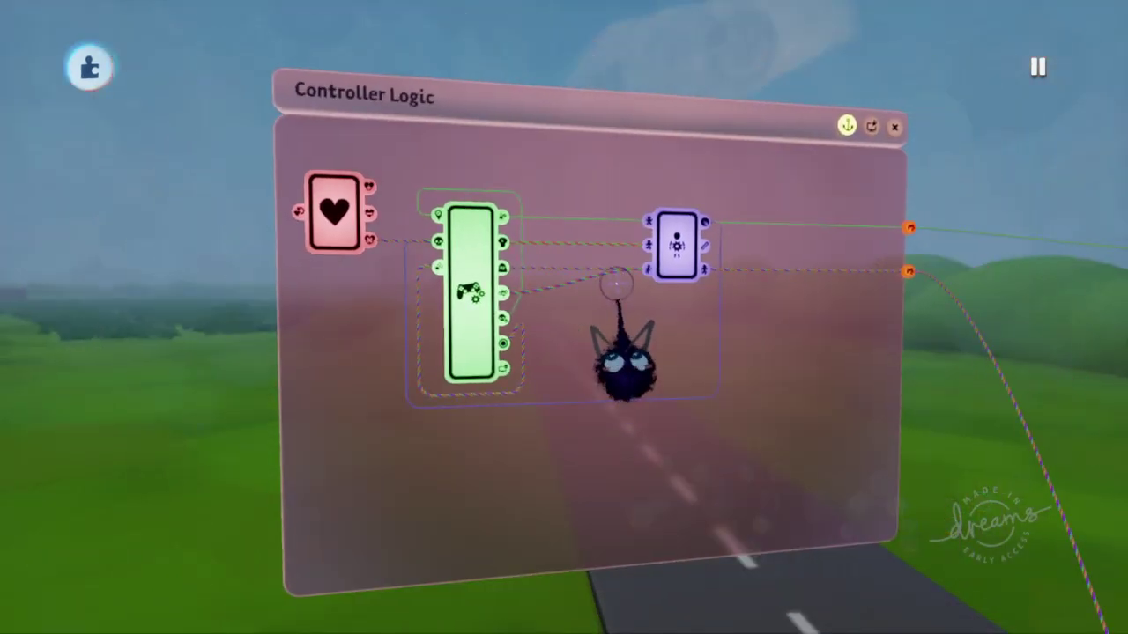
scroll(632, 284, "up", 1)
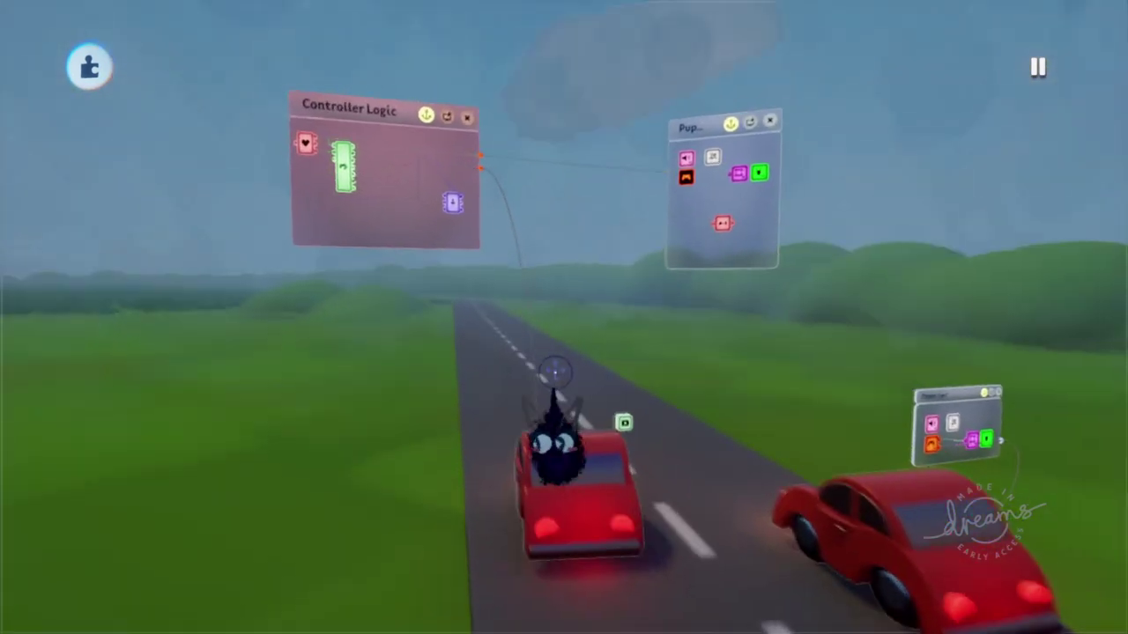
Rewind the scene and review the settings of the Follower gadget in the puppet's logic chip, including Strength & Damping.
mouse_move(693, 171)
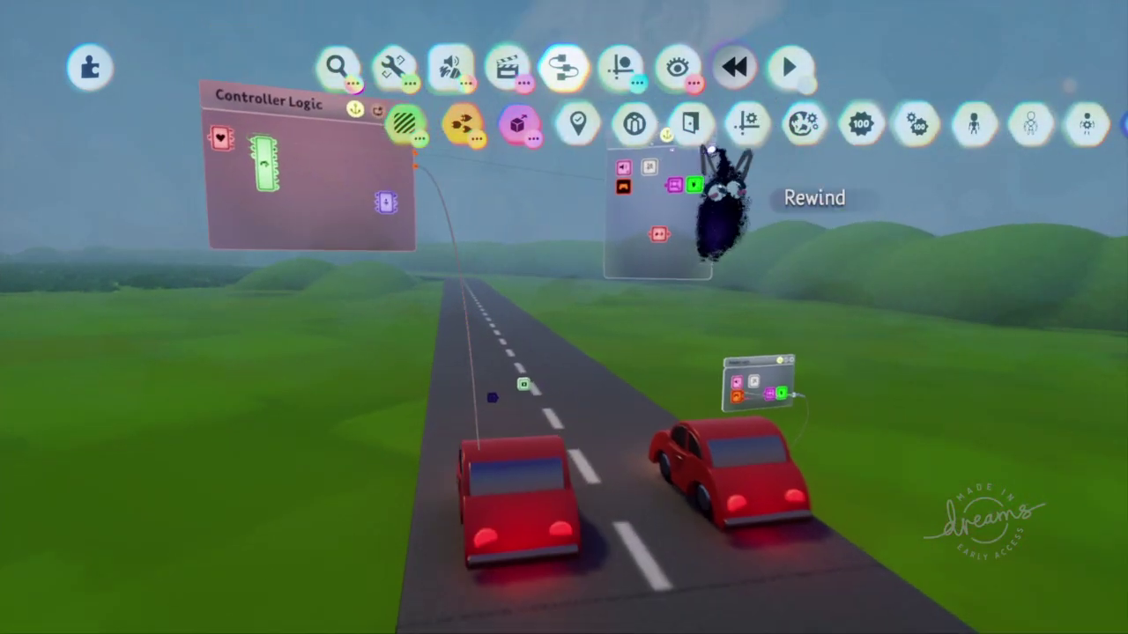
left_click(735, 67)
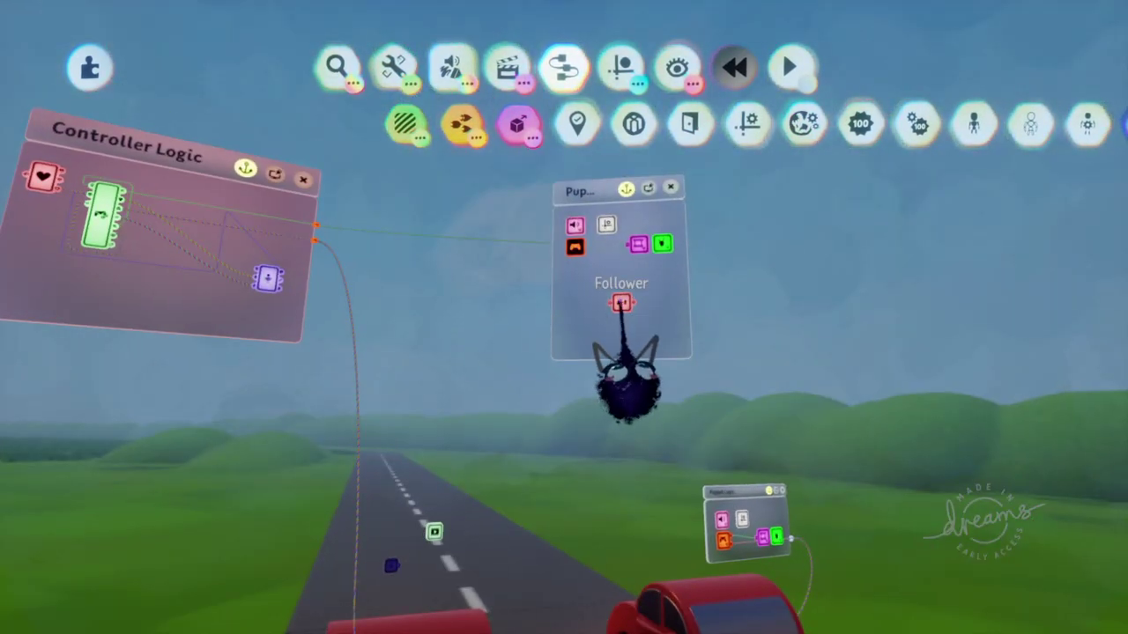
left_click(621, 303)
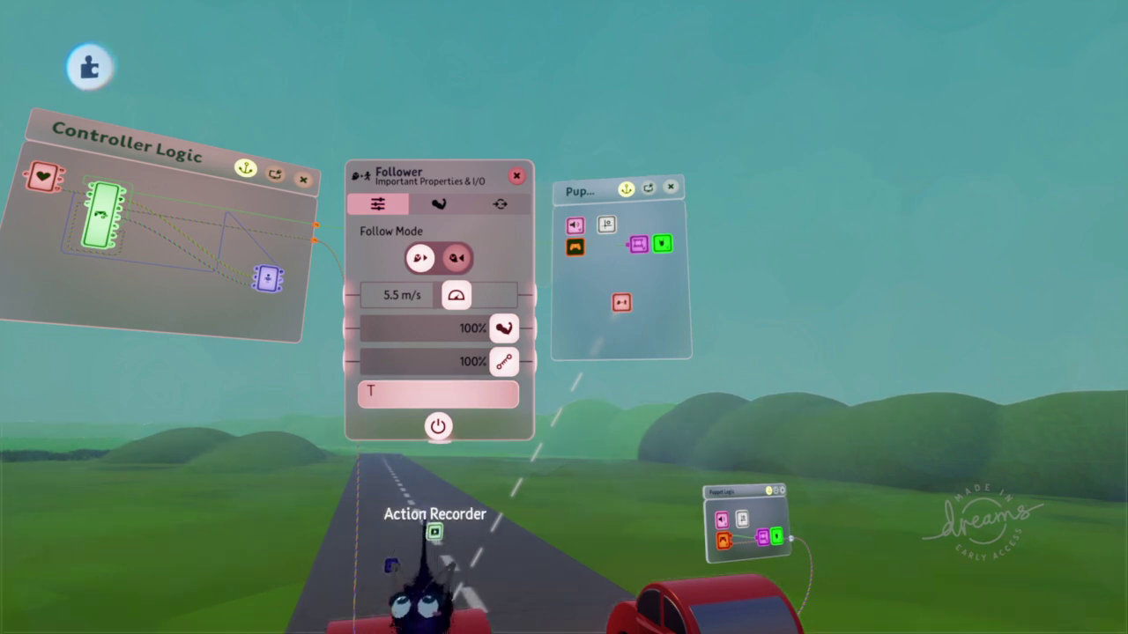
left_click(439, 203)
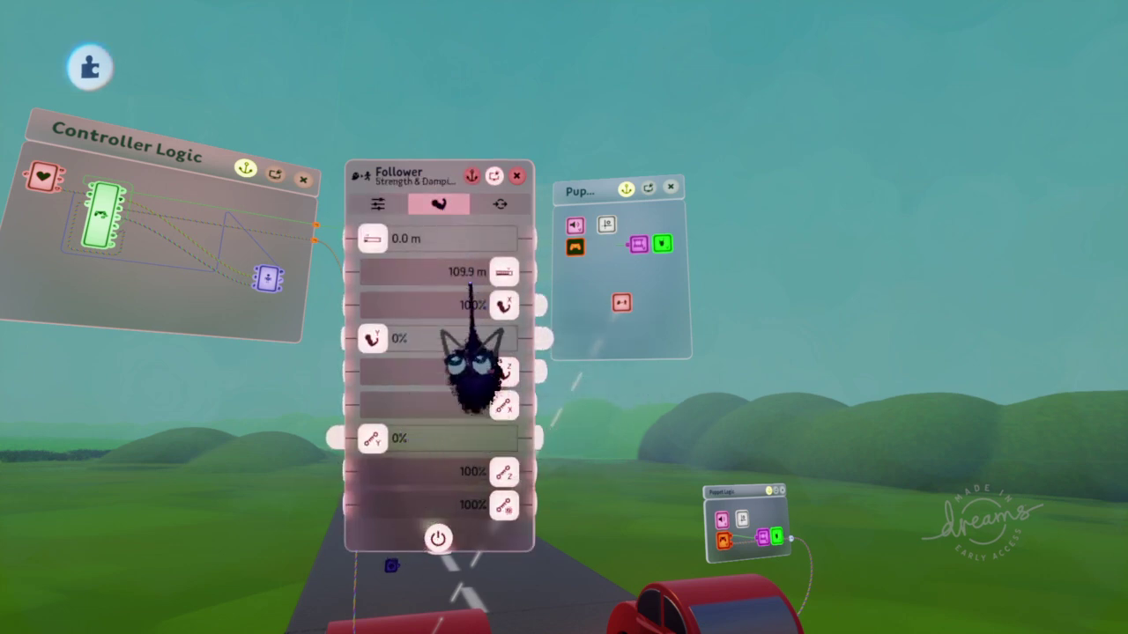
left_click(500, 203)
left_click(517, 176)
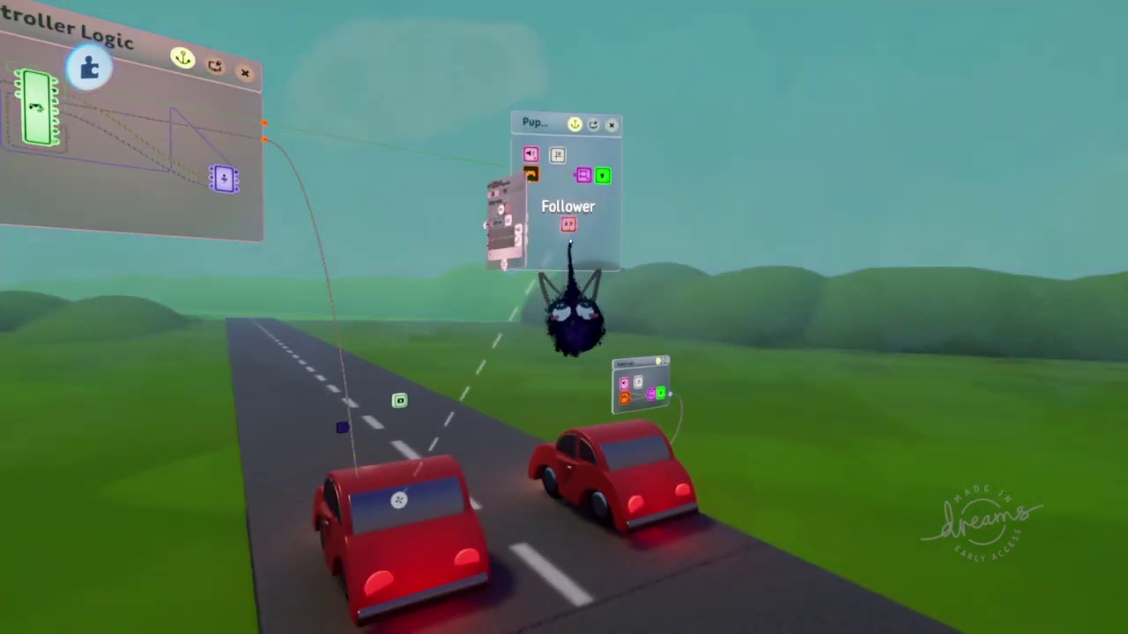
left_click(568, 224)
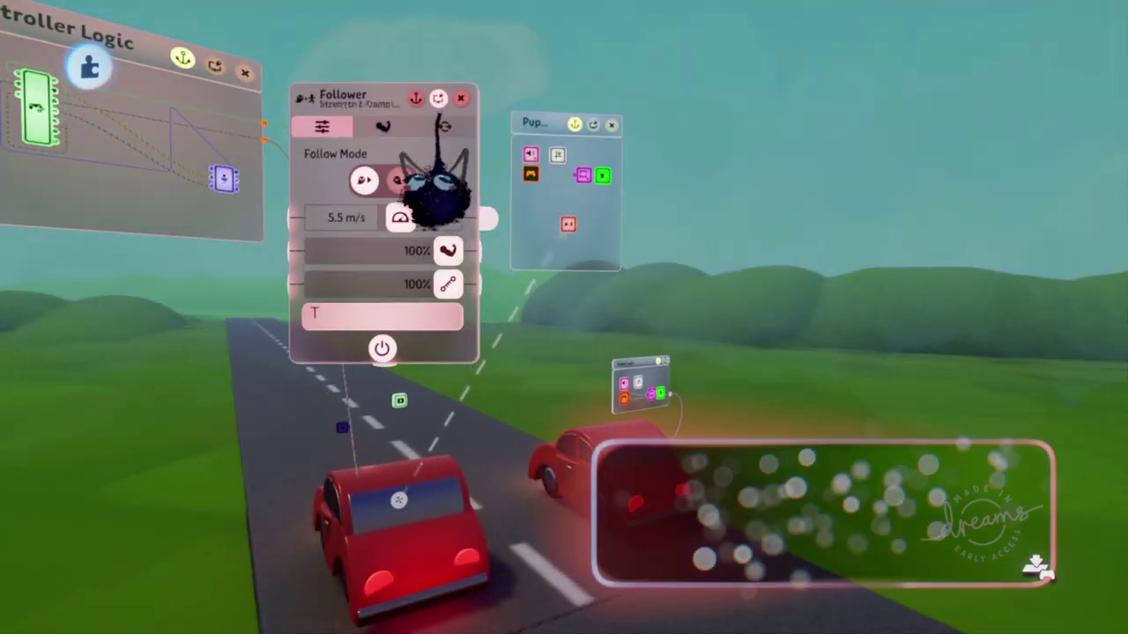
left_click(460, 99)
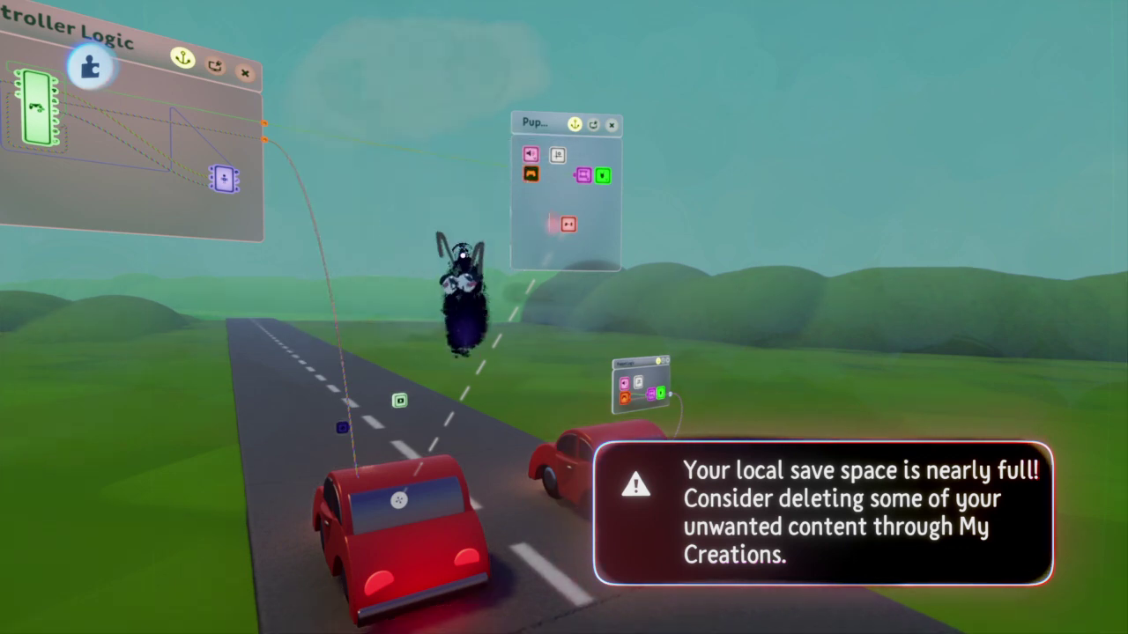
Review the Behavior settings of the puppet car that the Follower drives.
left_click(447, 365)
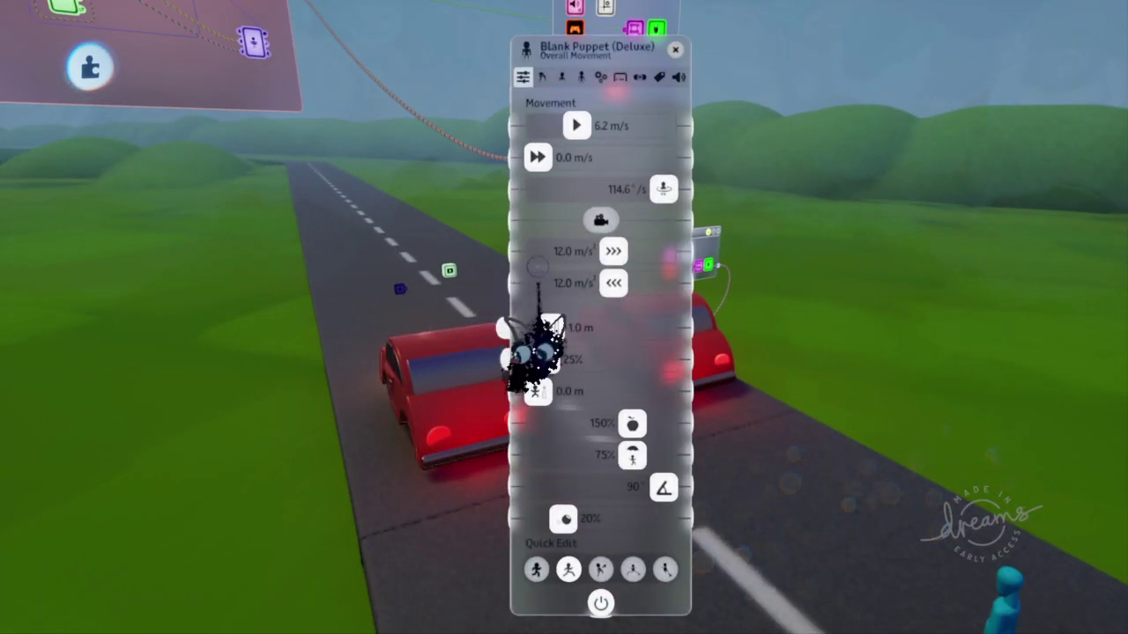
left_click(601, 77)
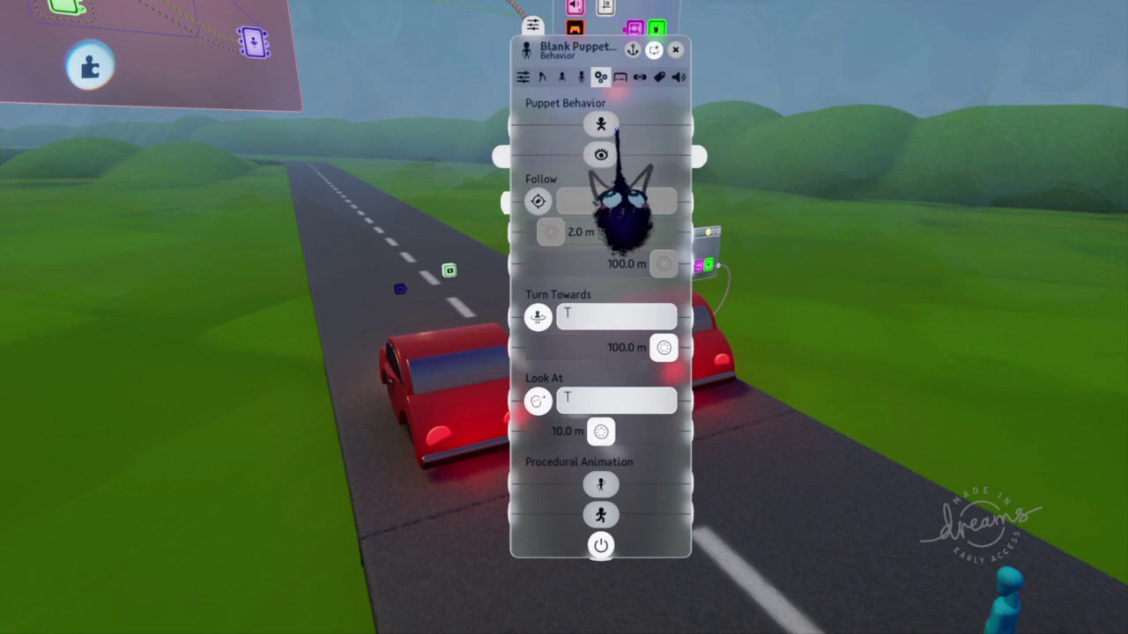
left_click(675, 50)
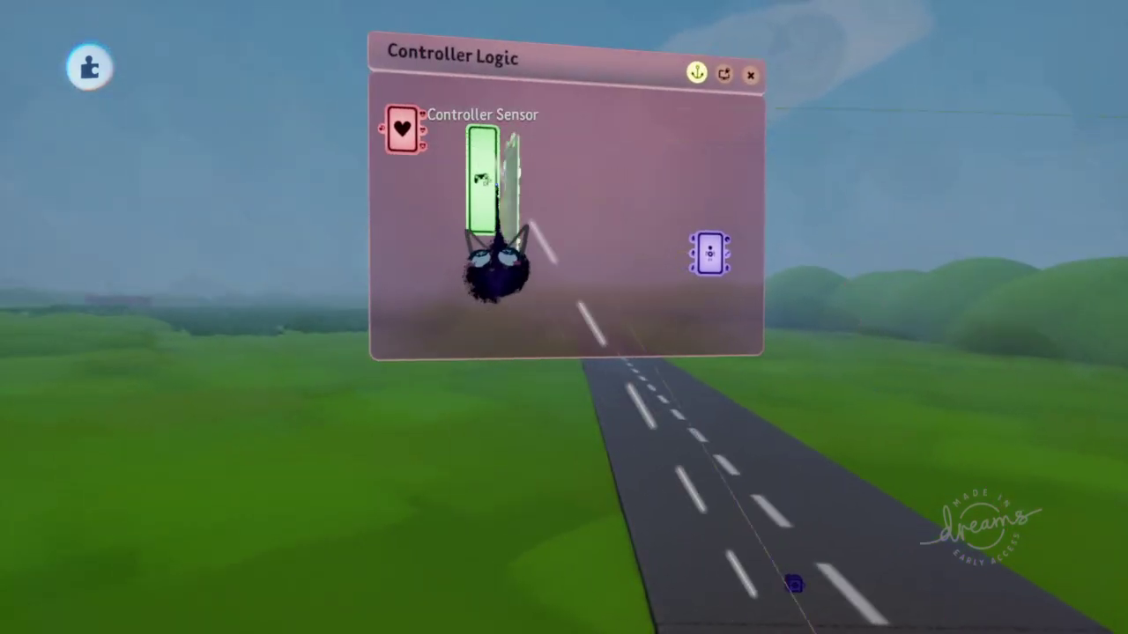
Review the Controller Sensor's Possession Mode and Miscellaneous I/O settings in the Controller Logic microchip.
left_click(487, 203)
left_click(604, 84)
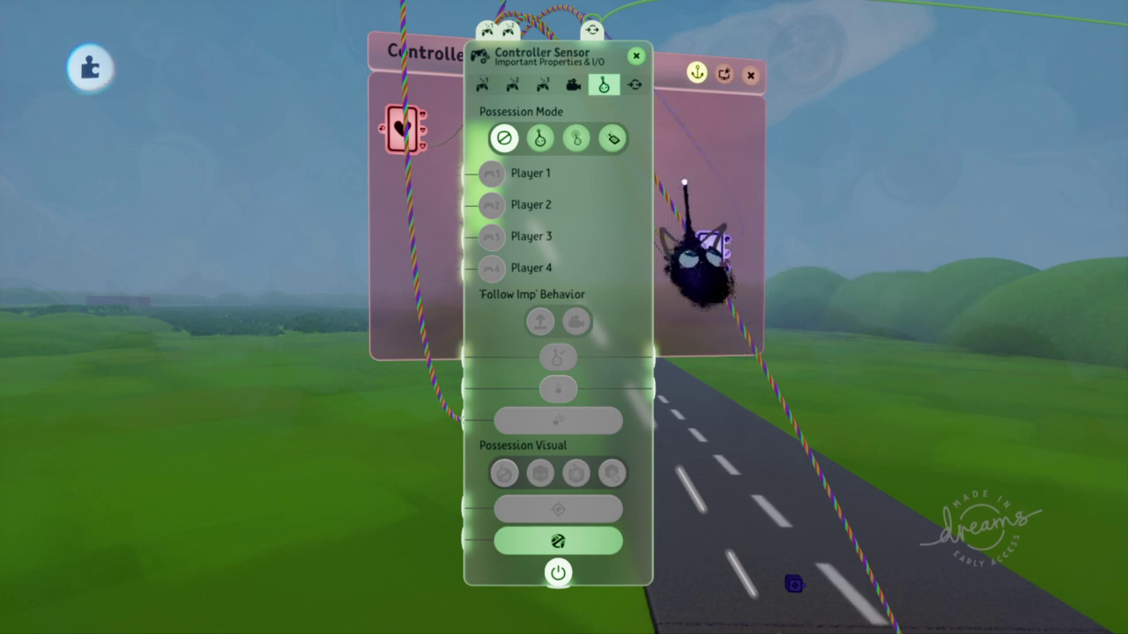
left_click(634, 84)
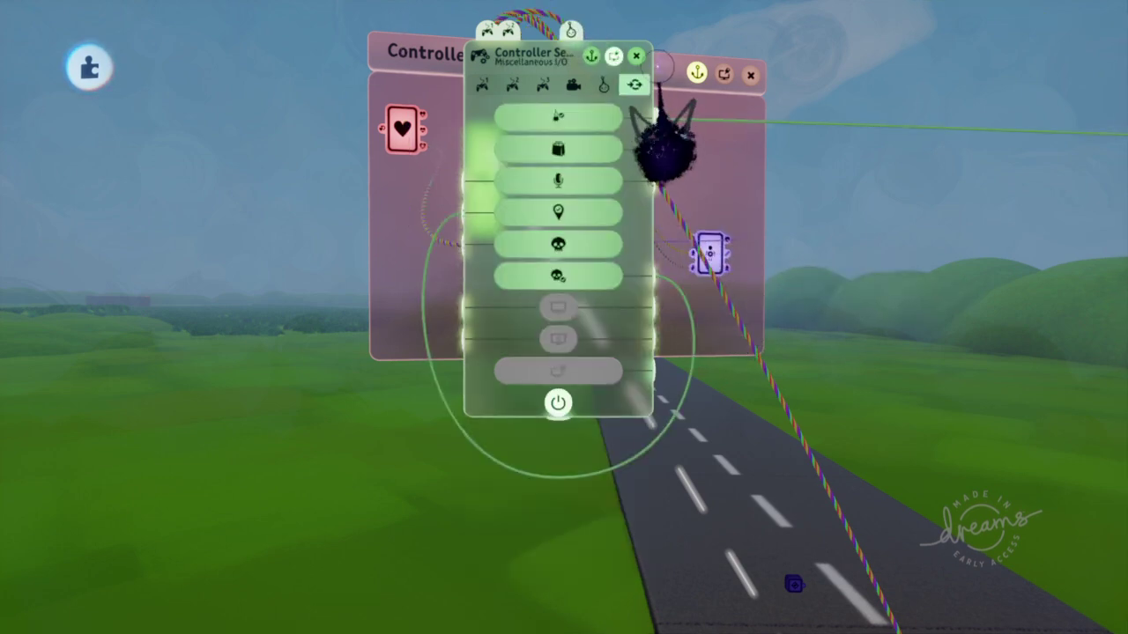
left_click(636, 56)
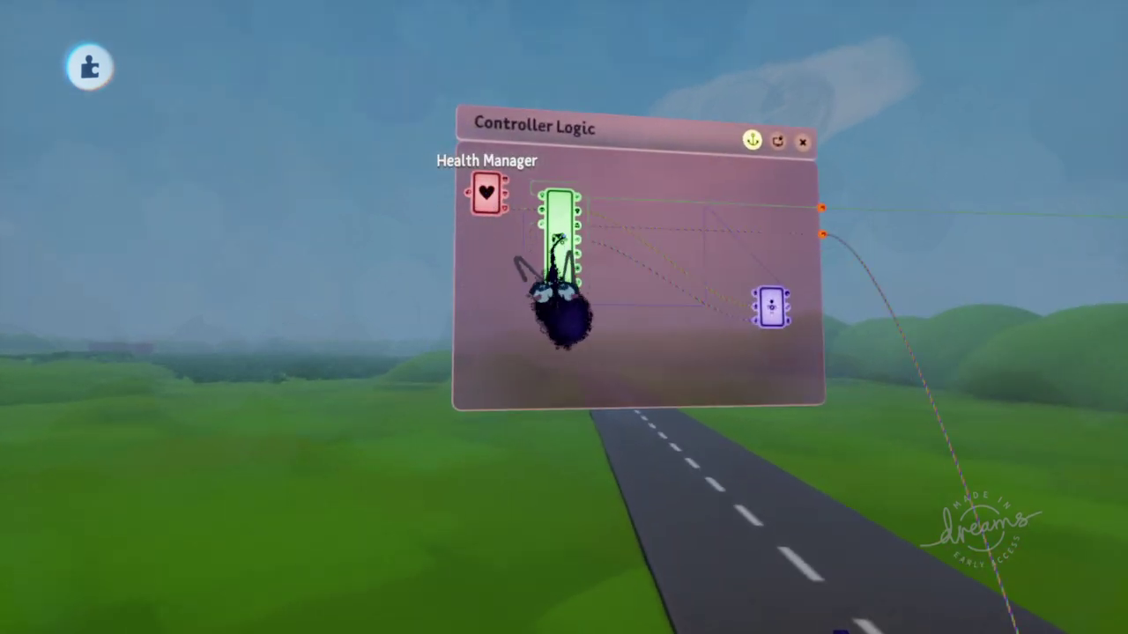
left_click(561, 247)
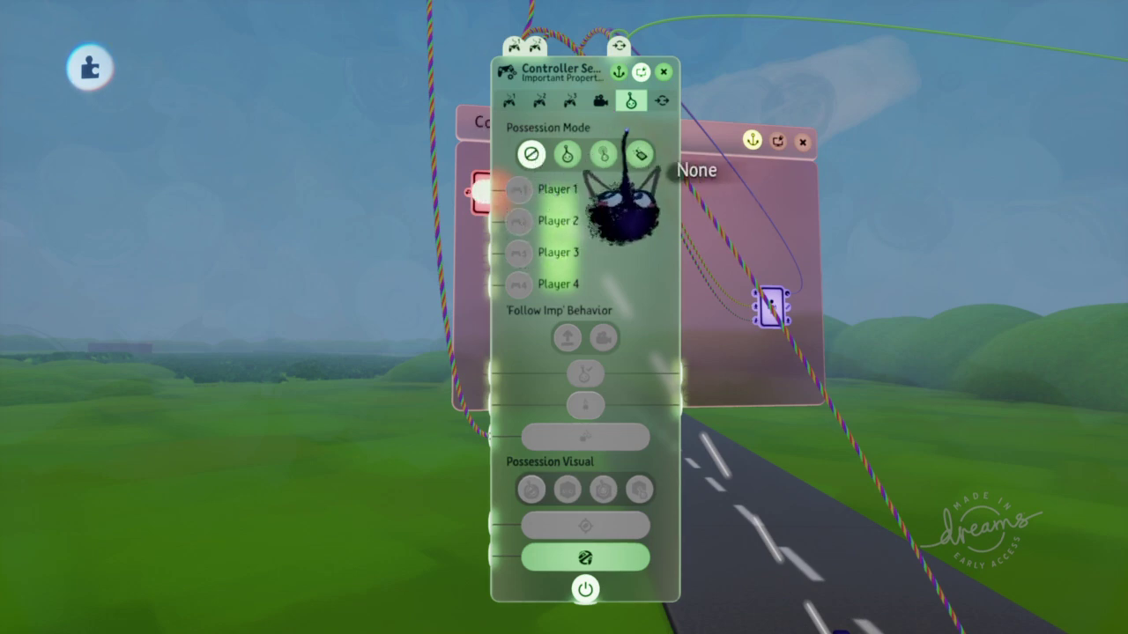
left_click(661, 101)
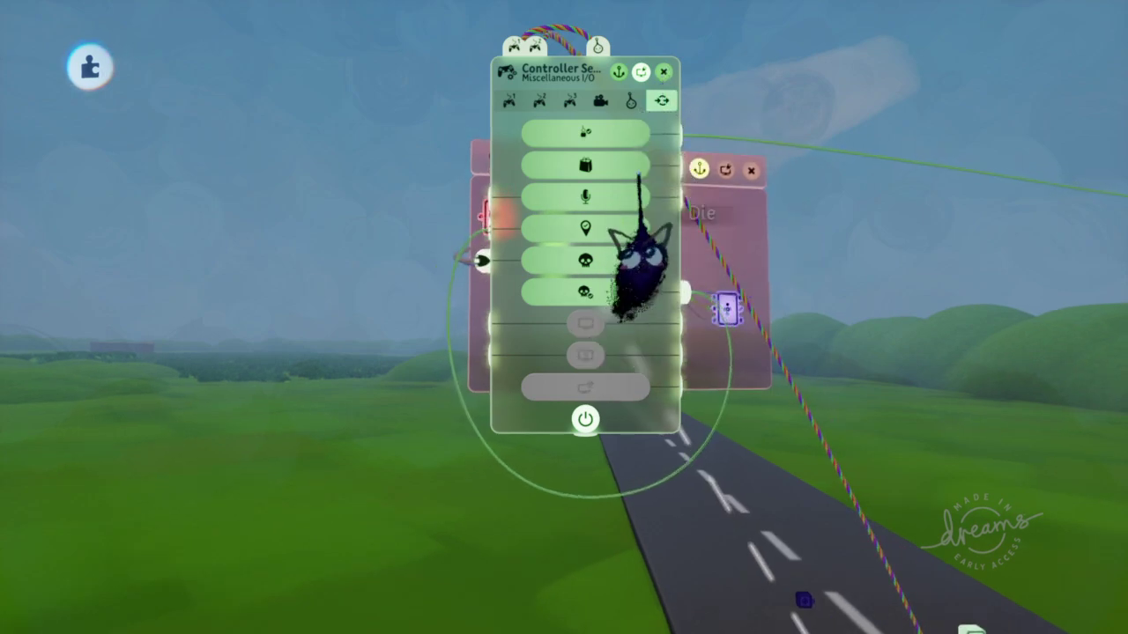
left_click(663, 72)
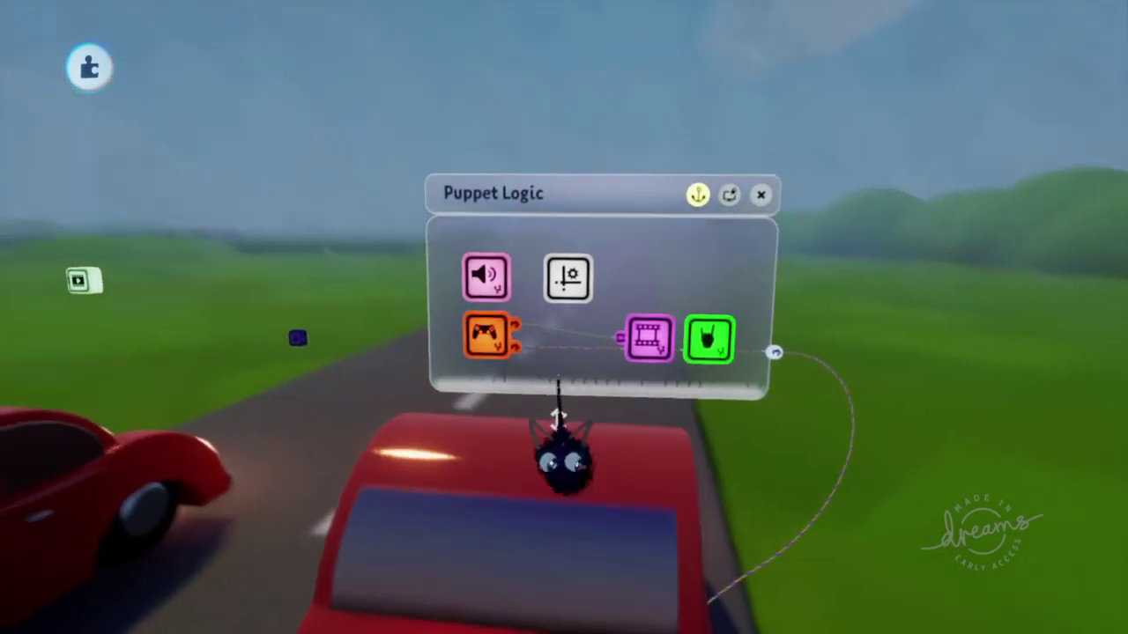
Examine the drivable car's Puppet Logic chip and trace the Action Recorder's path along the road.
middle_click_drag(546, 379, 489, 417)
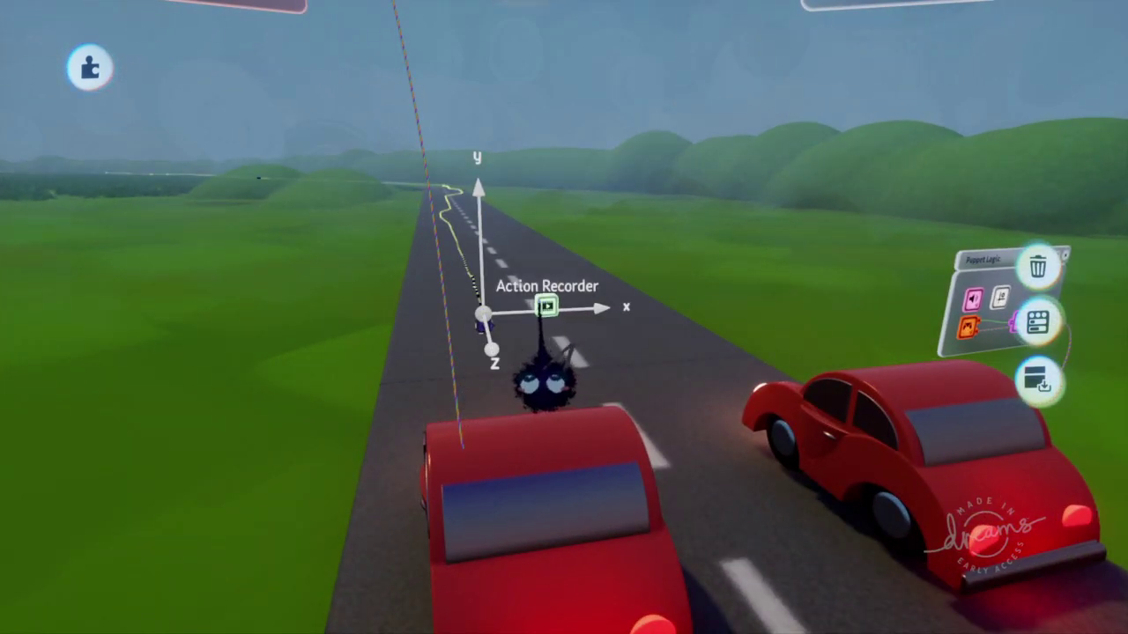
middle_click_drag(544, 381, 530, 317)
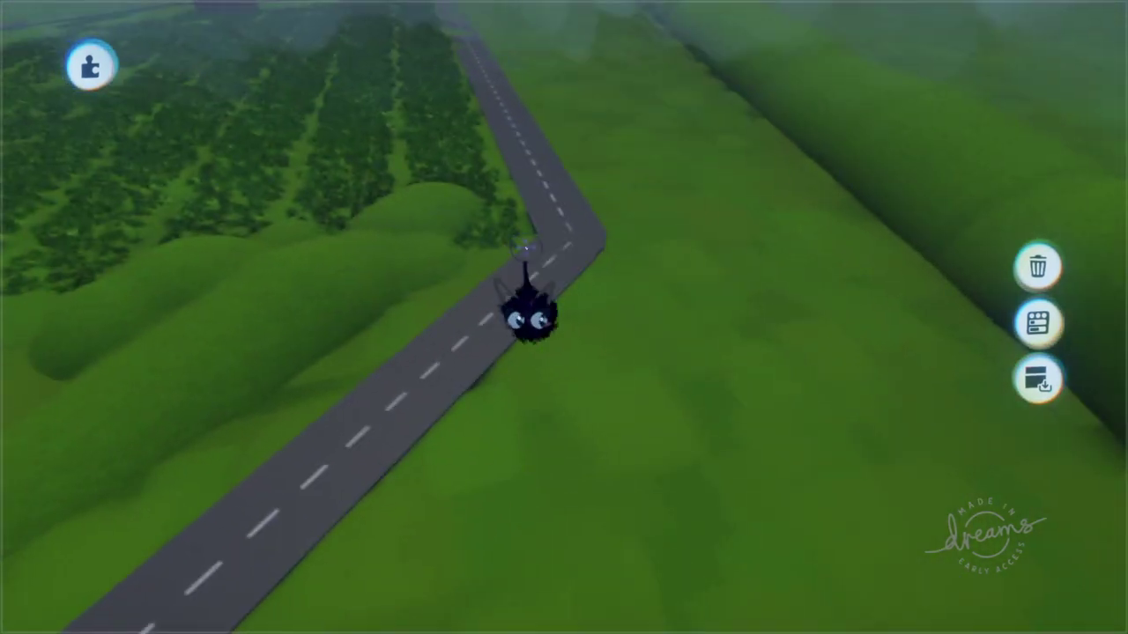
middle_click_drag(527, 249, 480, 226)
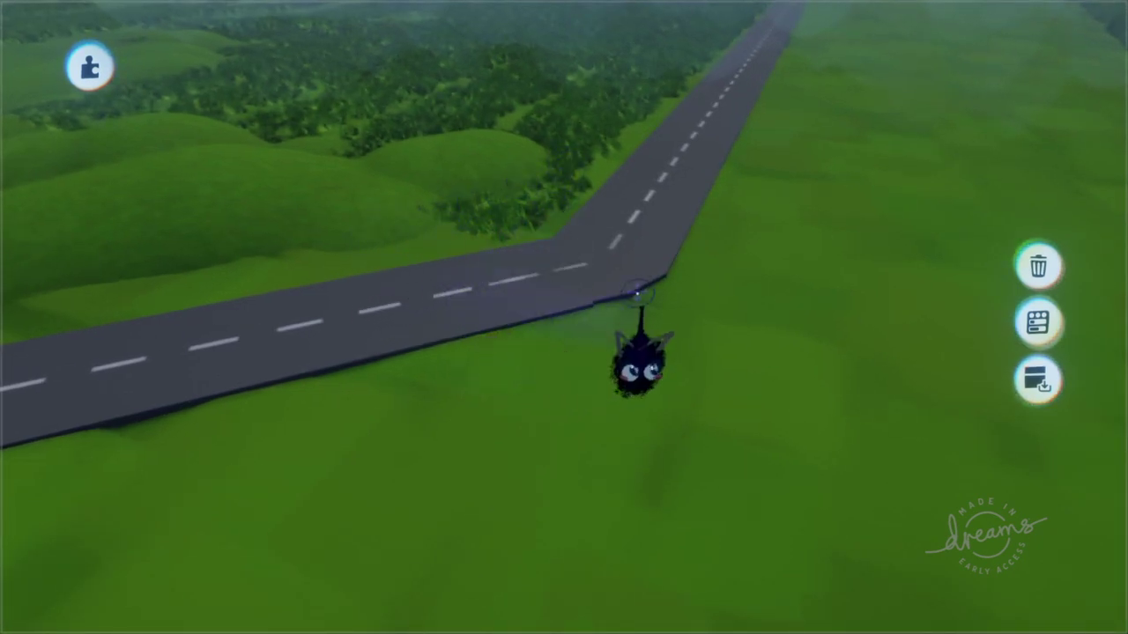
middle_click_drag(636, 292, 644, 163)
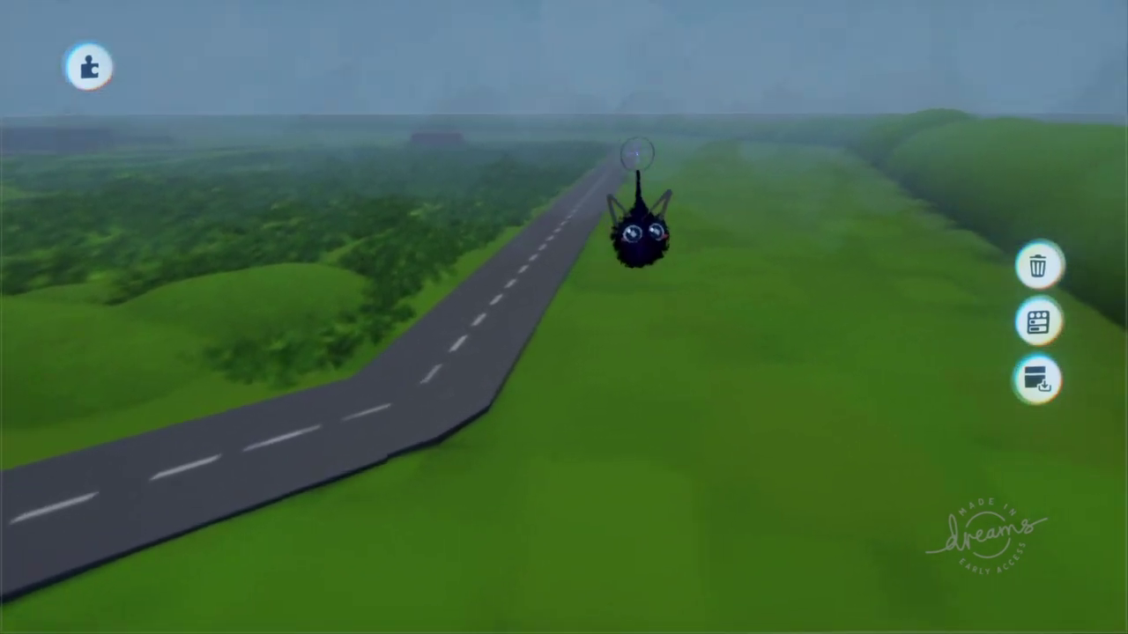
Follow the road through the scene back to both red cars and examine them with their logic chips.
scroll(637, 154, "up", 3)
middle_click_drag(602, 185, 564, 255)
mouse_move(553, 216)
middle_mouse_down()
mouse_move(554, 234)
mouse_move(564, 219)
mouse_move(560, 234)
mouse_move(574, 211)
middle_mouse_up()
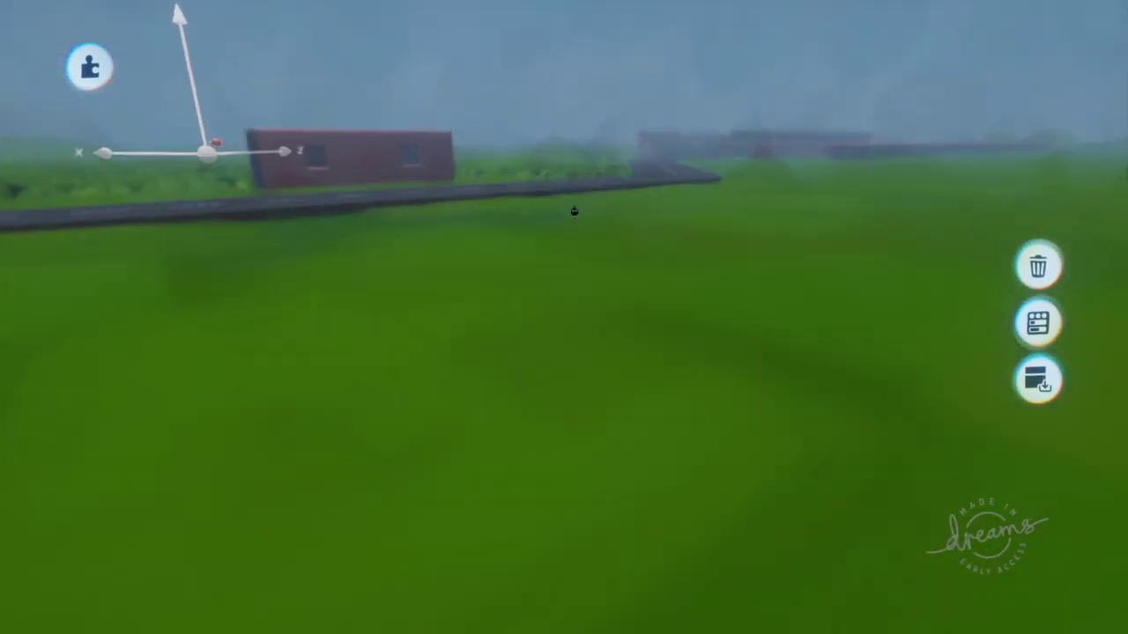
middle_click_drag(562, 263, 537, 301)
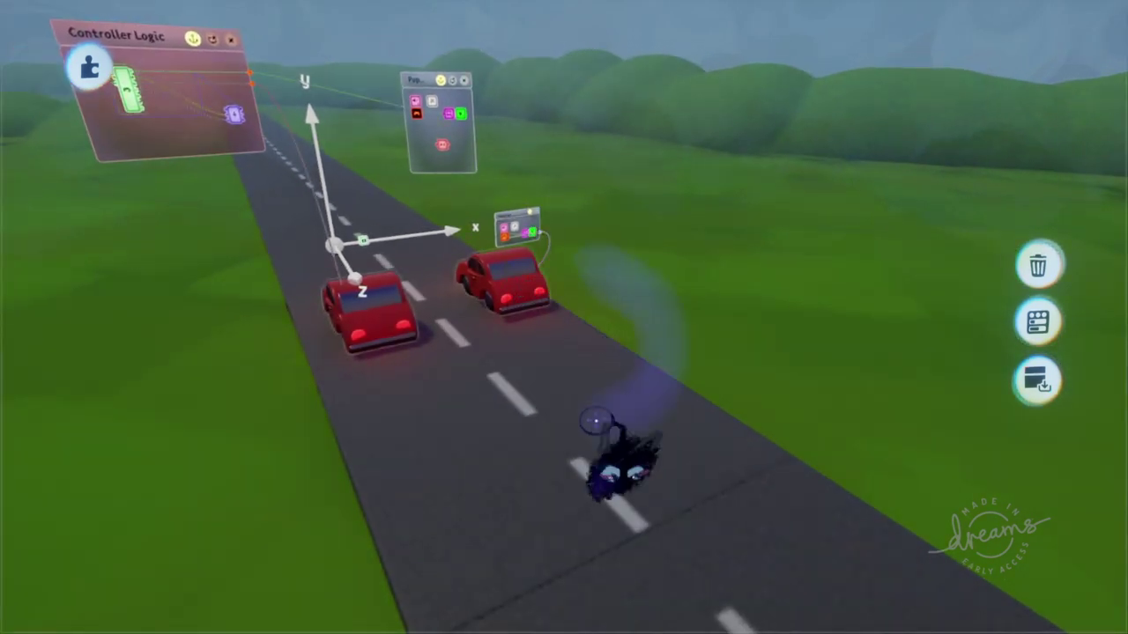
middle_click_drag(549, 363, 536, 249)
middle_click_drag(539, 313, 520, 419)
key("Escape")
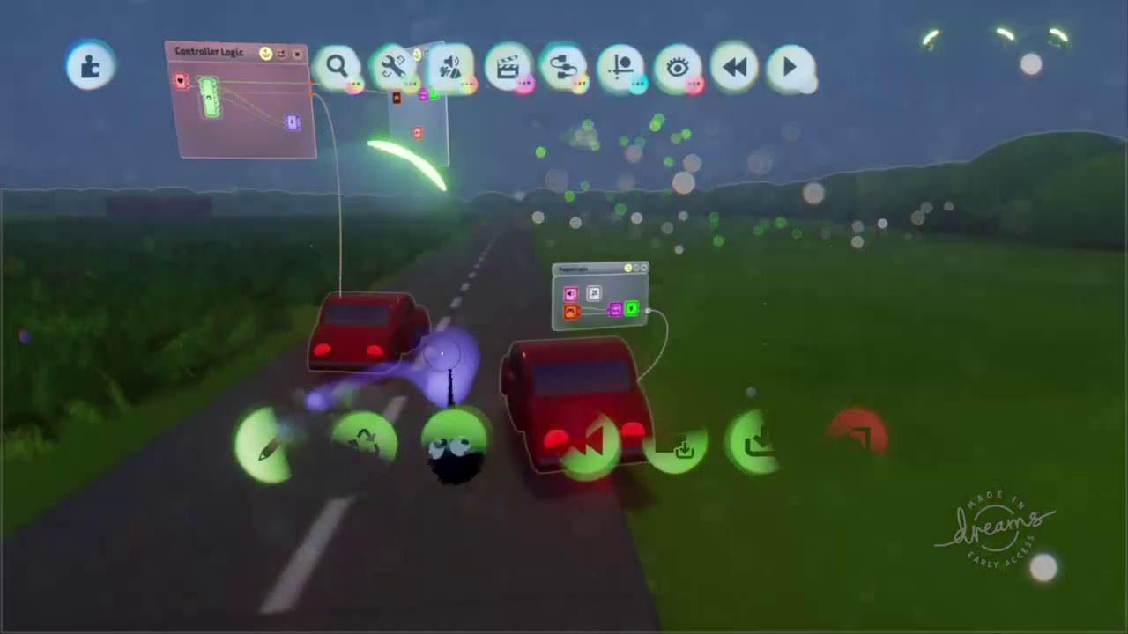
Review the car's Blank Puppet settings for Overall Movement, Upper Body Movement and Puppet Behavior.
left_click(439, 349)
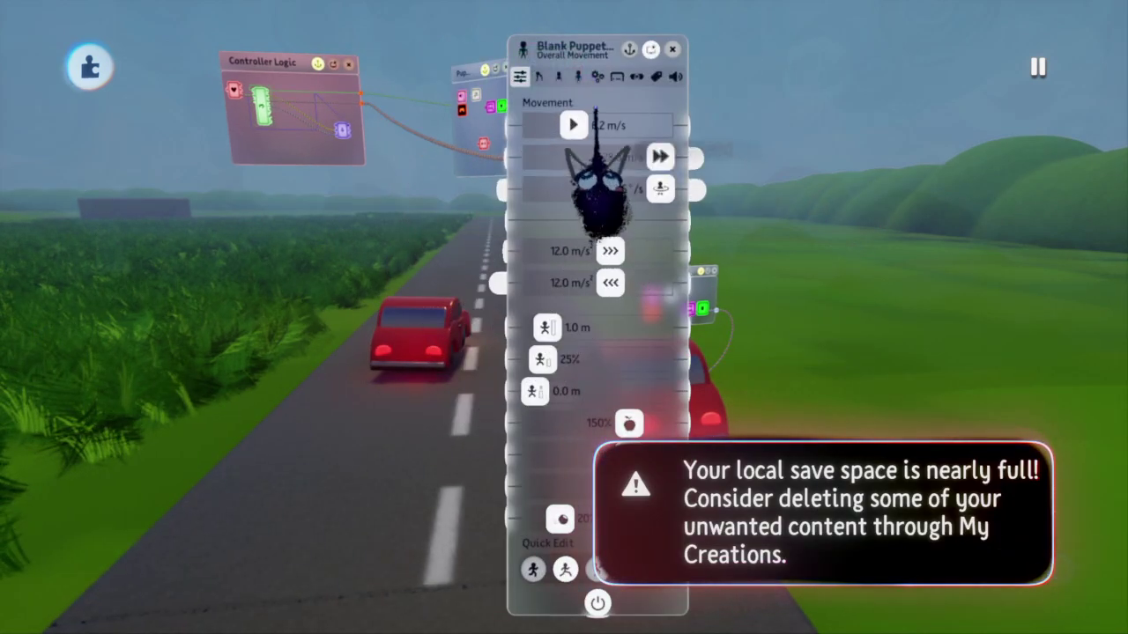
left_click(539, 76)
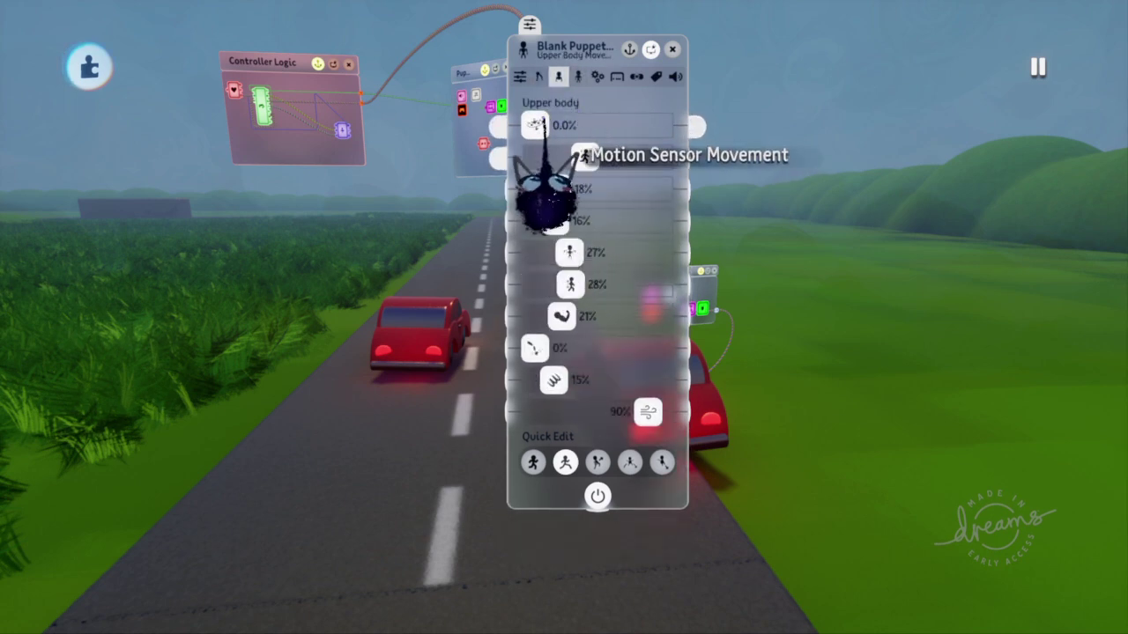
middle_click_drag(647, 357, 712, 361)
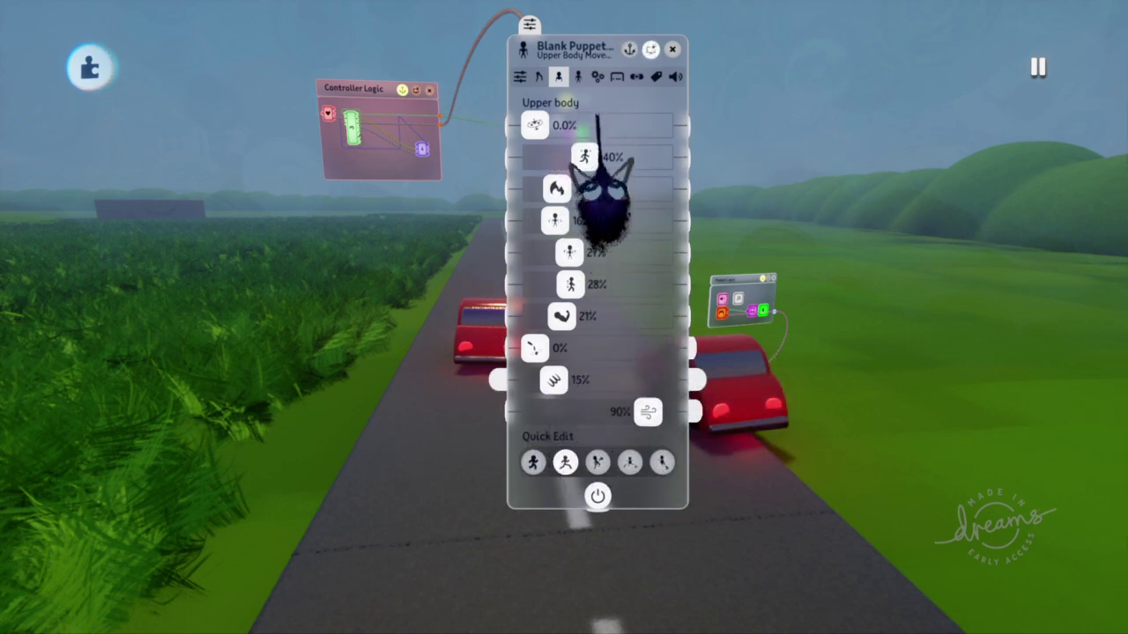
left_click(578, 76)
left_click(598, 76)
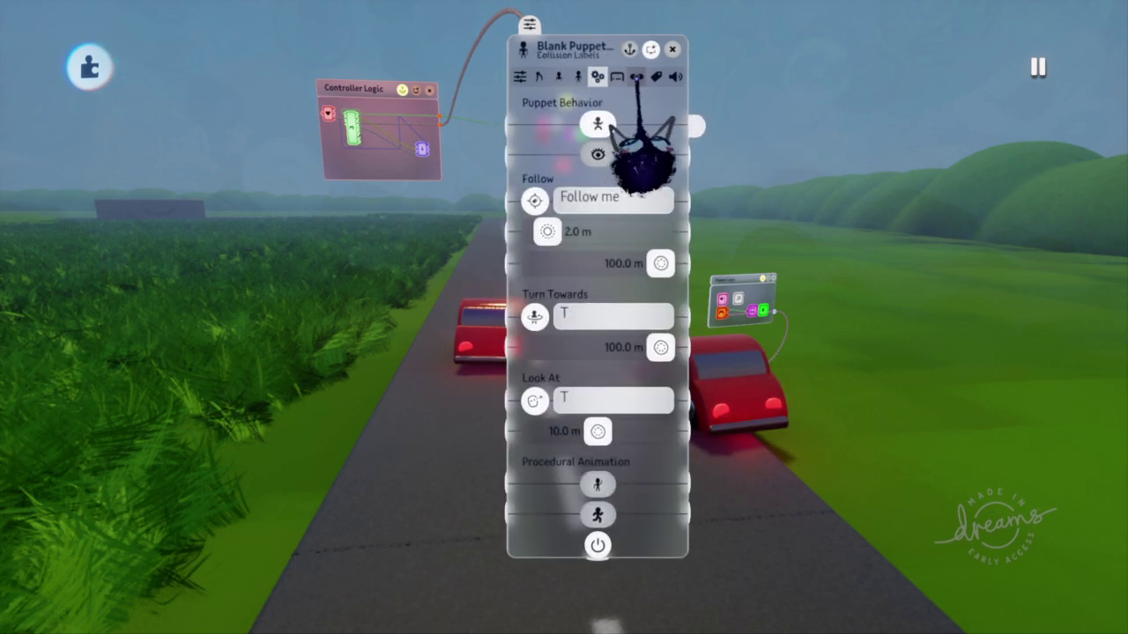
Look through the puppet's Physical Properties, Collision Labels, Labels and sound settings.
left_click(619, 77)
left_click(638, 77)
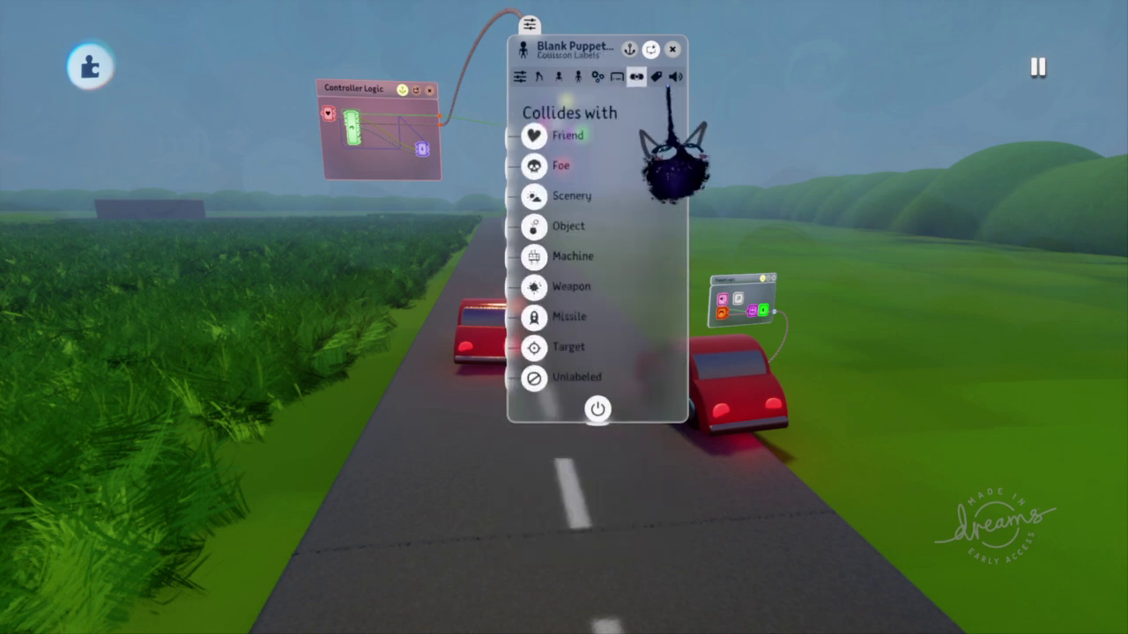
key("Right")
left_click(674, 76)
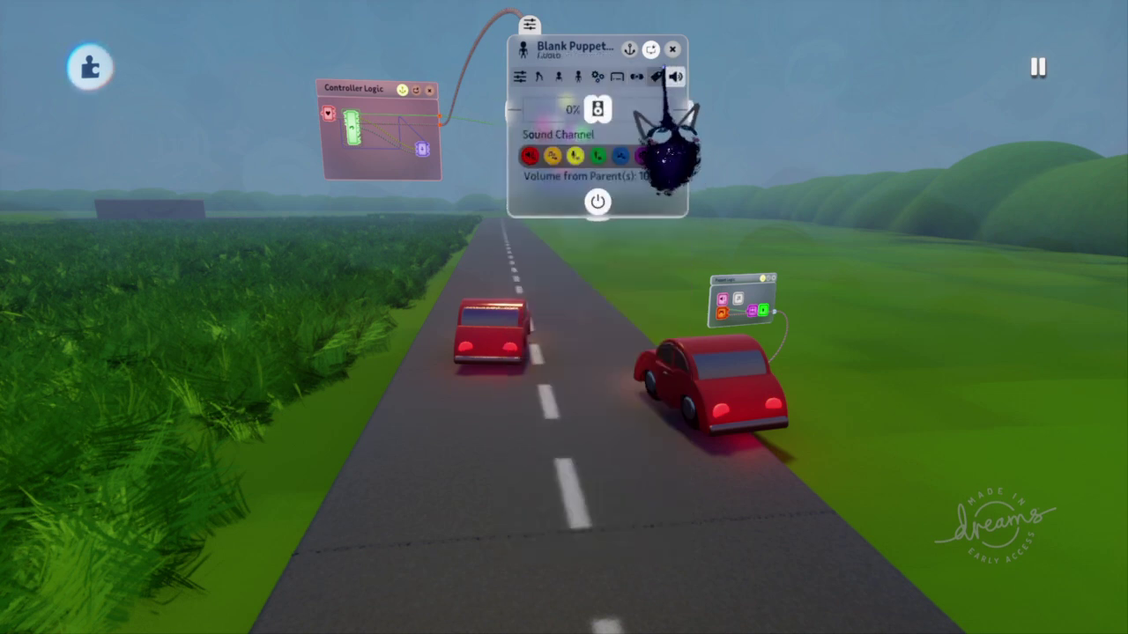
left_click(657, 77)
key("Left")
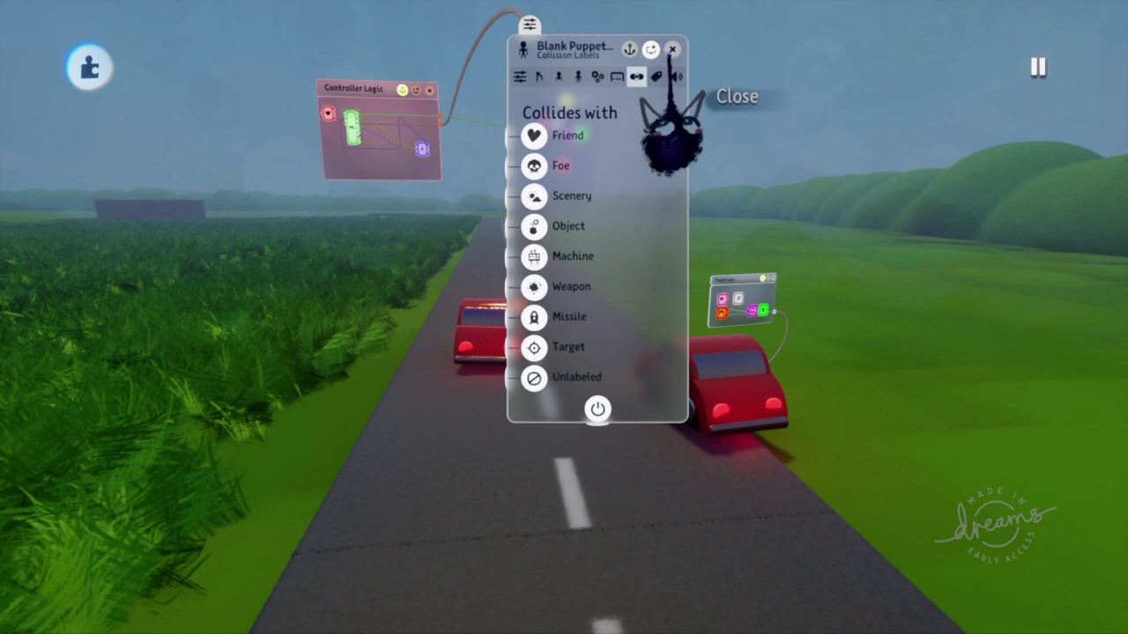
Move the puppet's settings clear of the car and compare its Collision Labels with its Physical Properties and Collision Shape values.
left_click_drag(533, 242, 712, 256)
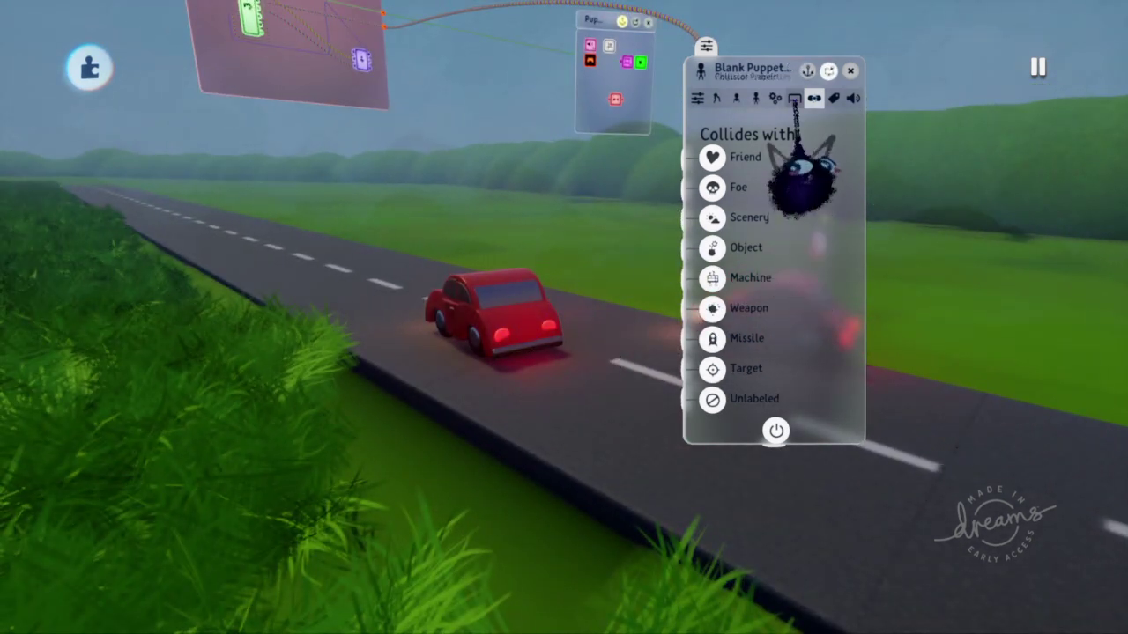
left_click(794, 97)
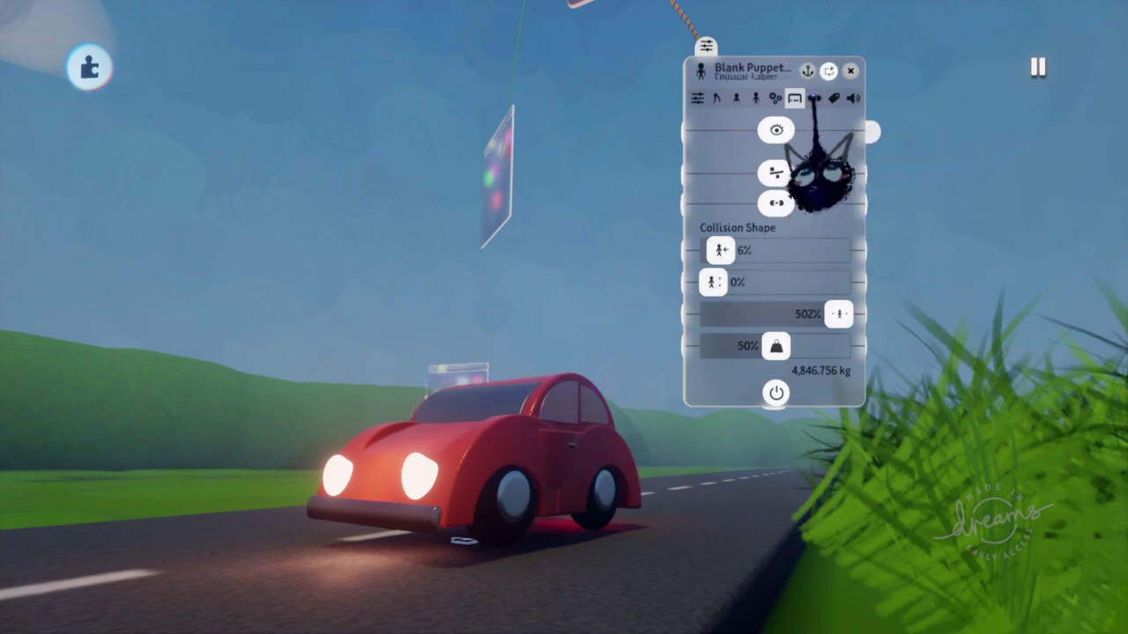
left_click(813, 98)
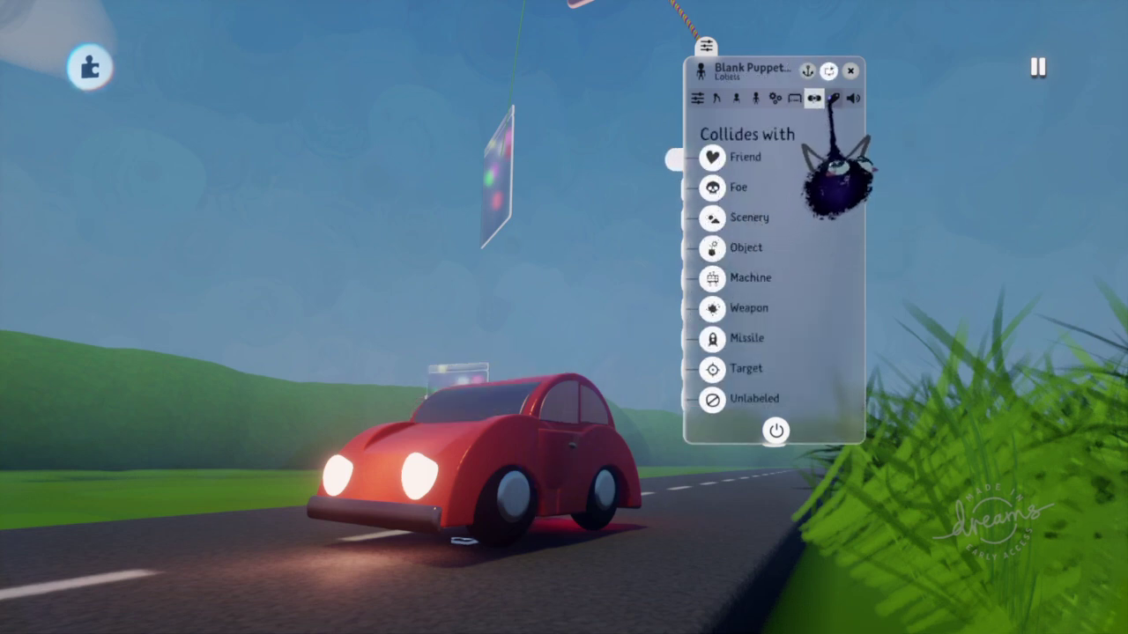
left_click(833, 98)
left_click(811, 99)
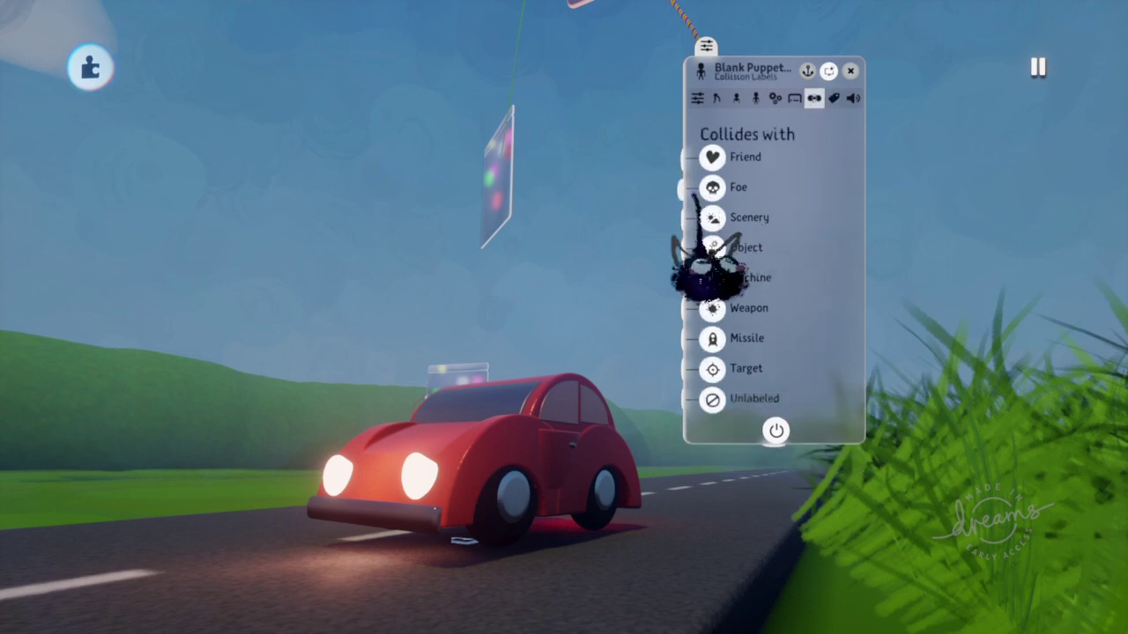
left_click(794, 98)
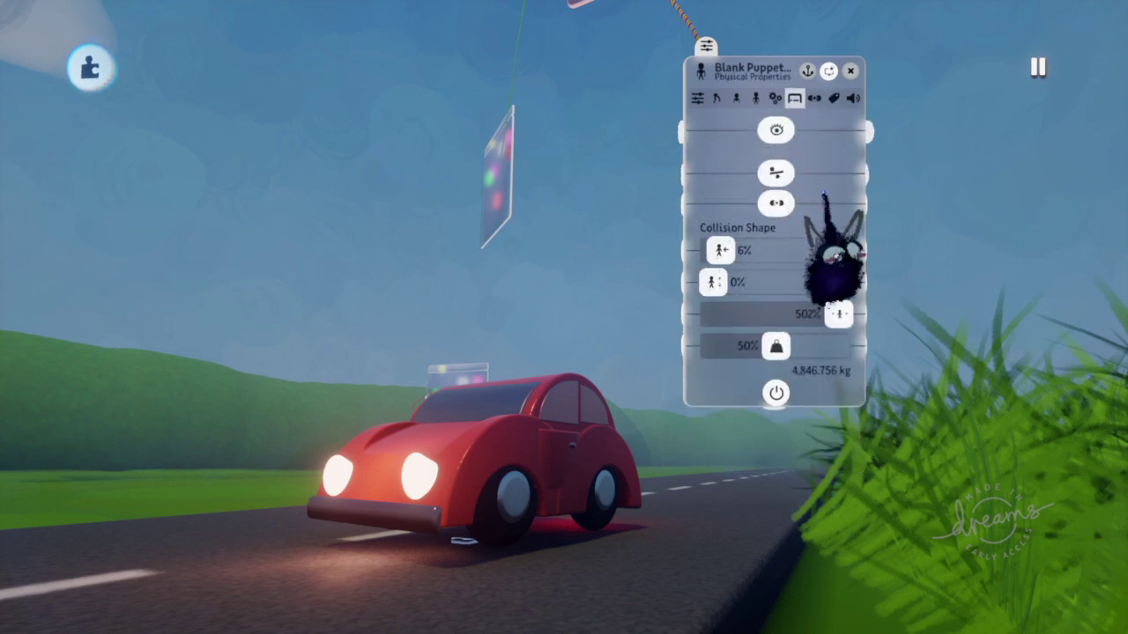
left_click(776, 203)
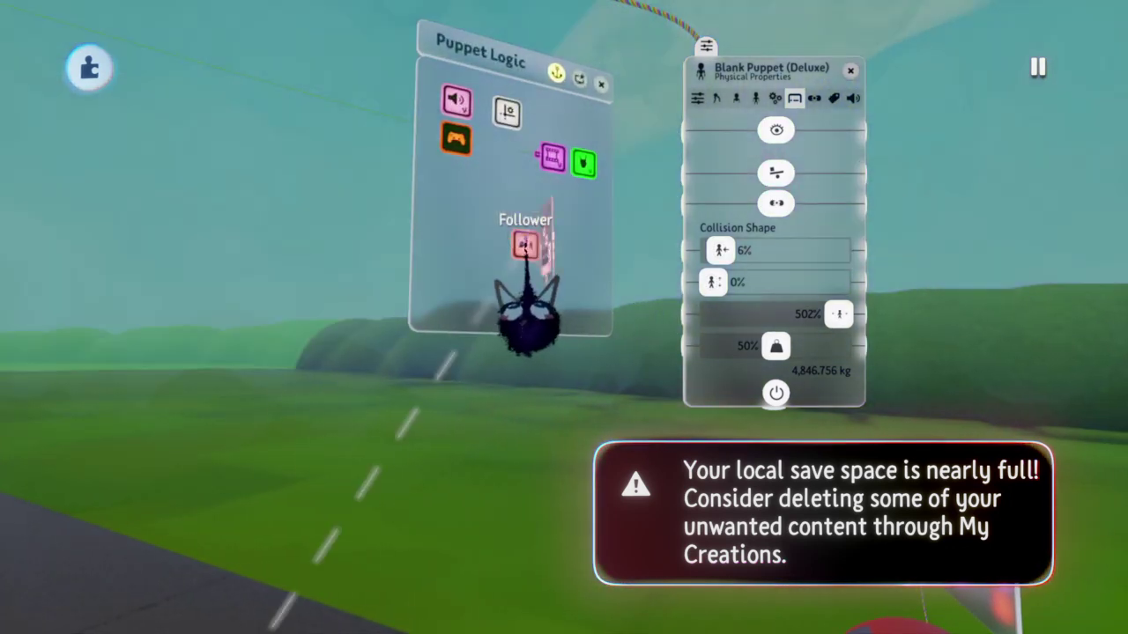
Review the Follower gadget's properties in the Puppet Logic chip and close the puppet's settings.
left_click(525, 245)
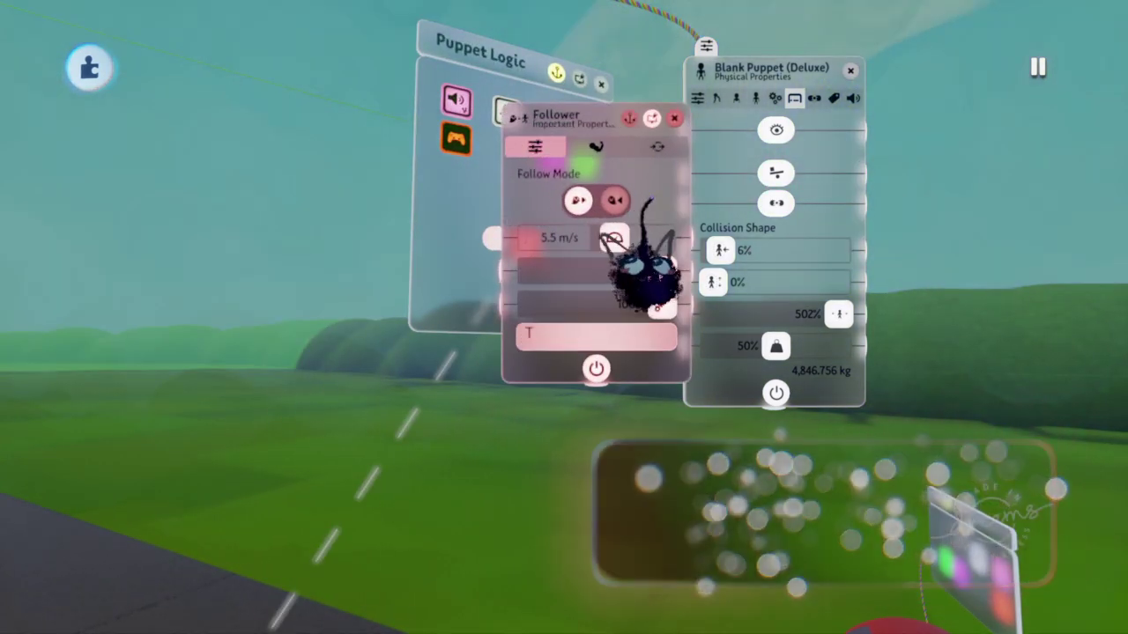
left_click(595, 146)
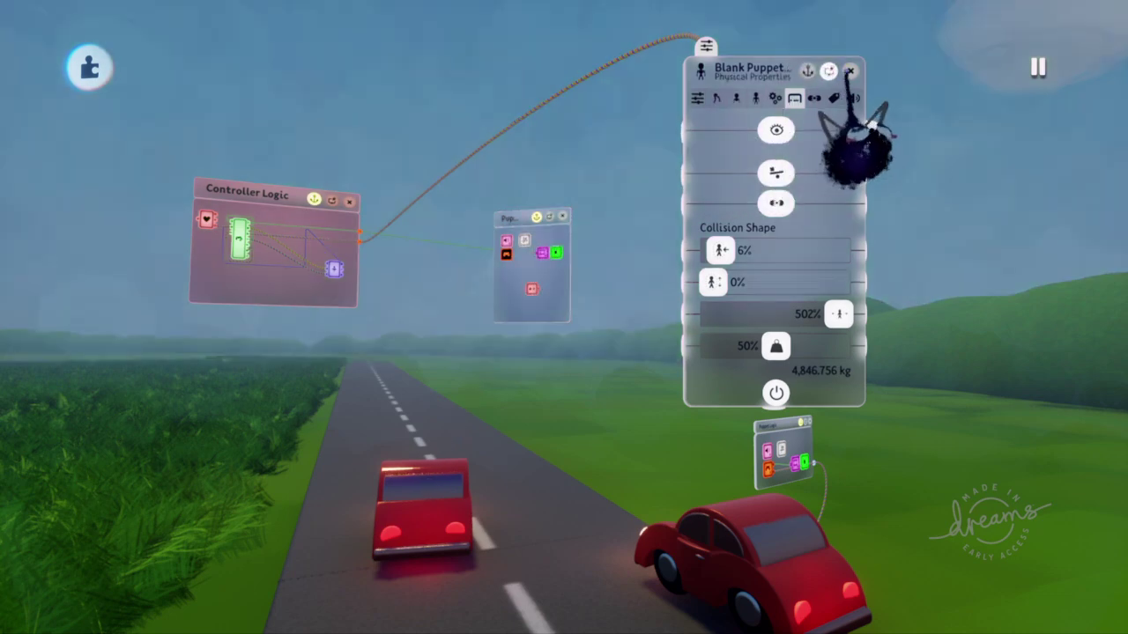
left_click(850, 71)
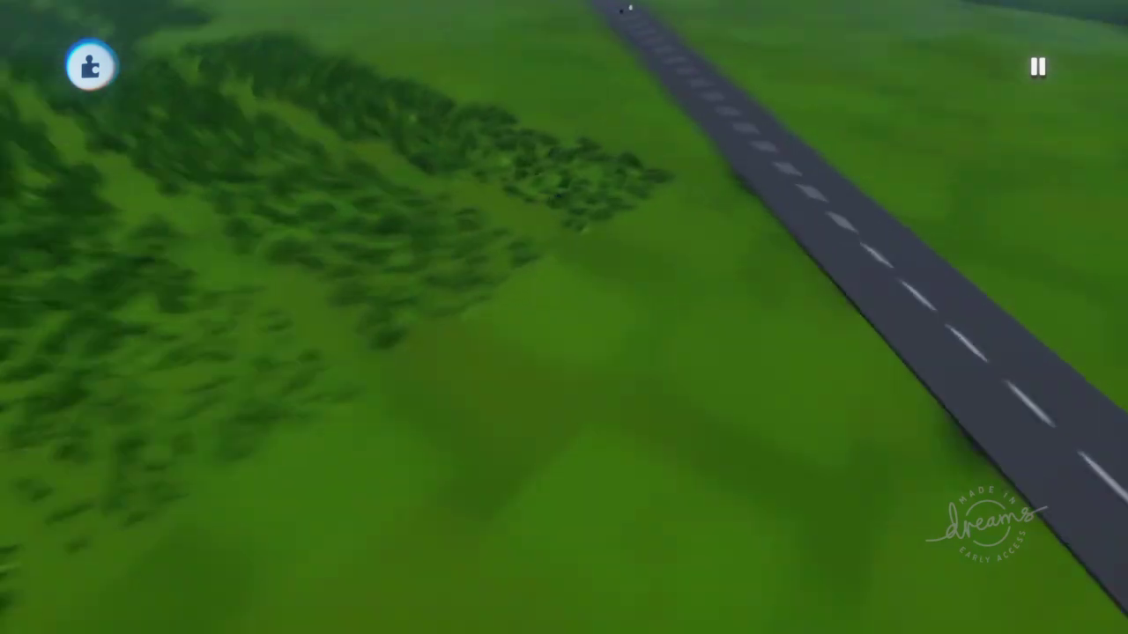
Save the creation and leave the scene for the profile home page.
key("Escape")
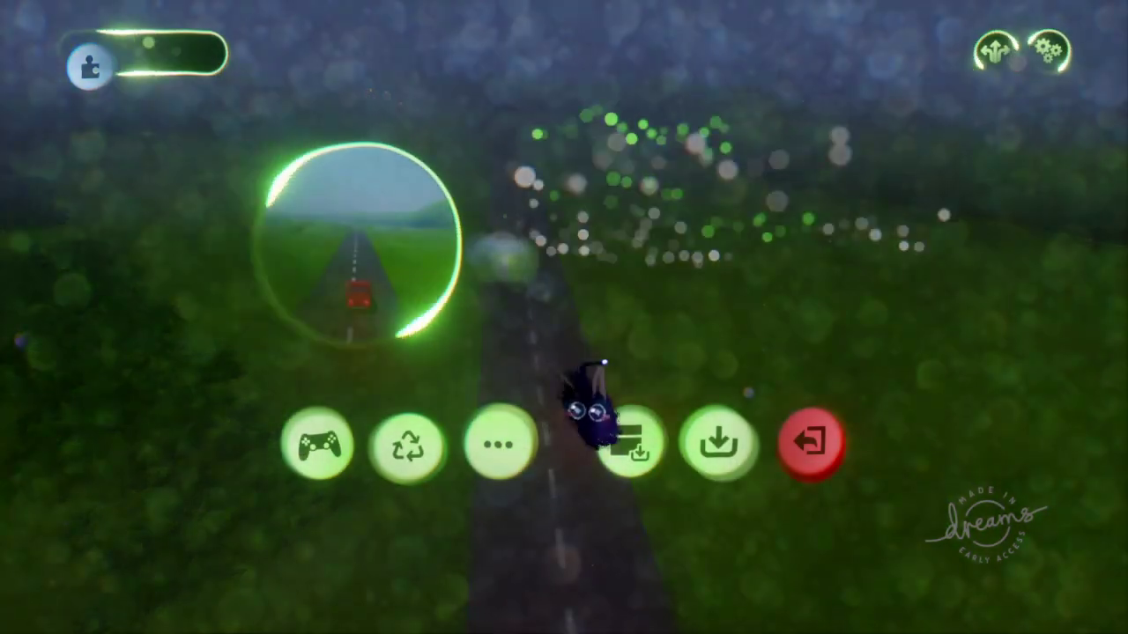
left_click(630, 436)
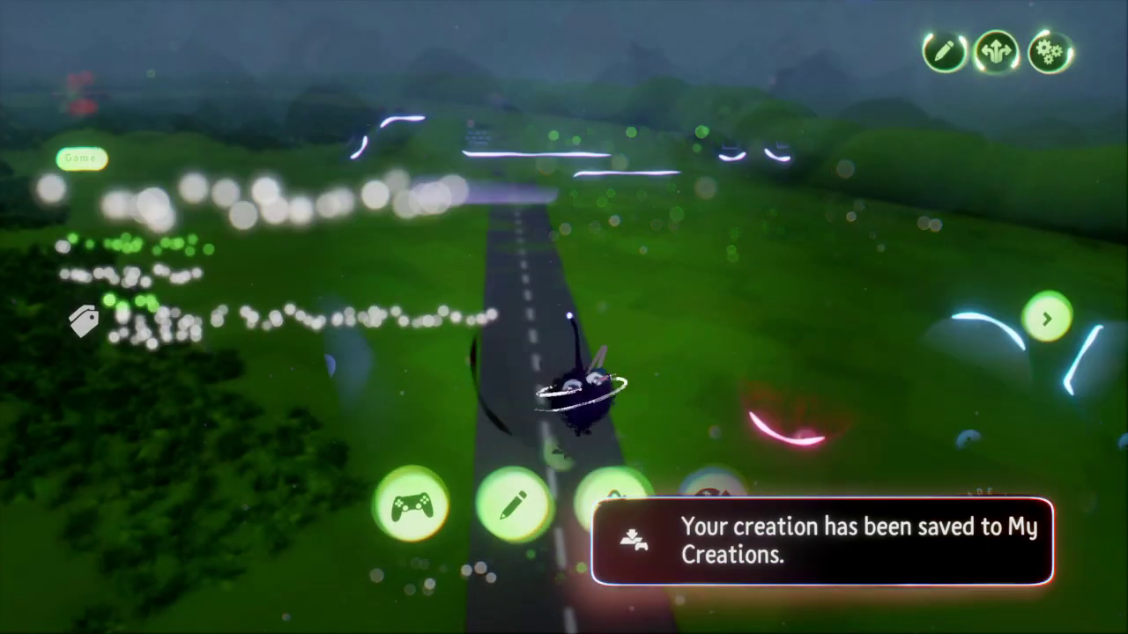
key("Escape")
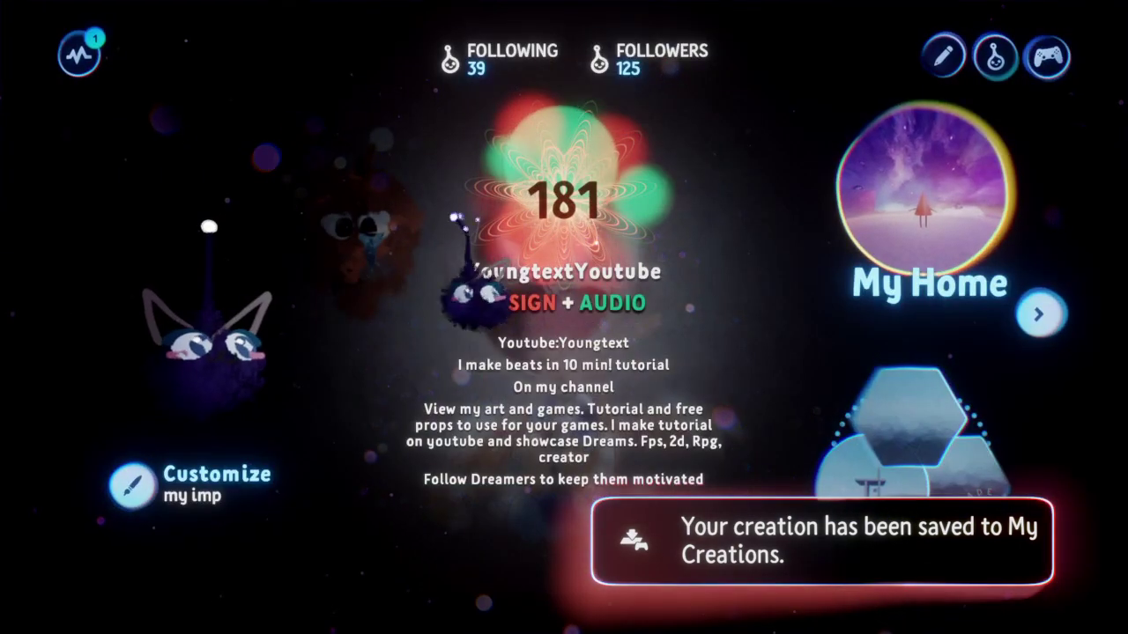